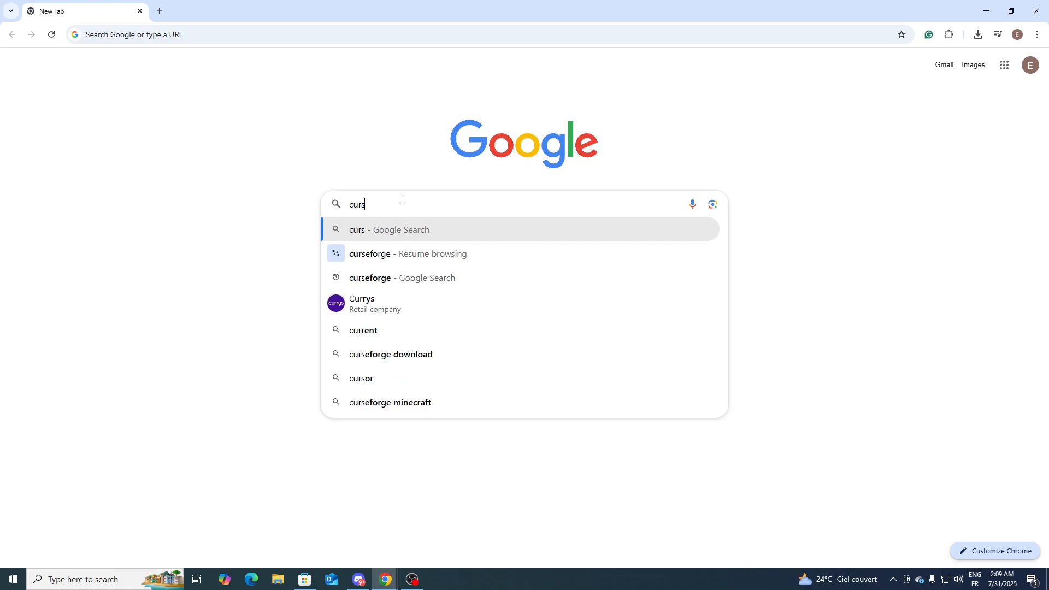
# Step: Search Google for curseforge, open the CurseForge site and go to its Minecraft section
pyautogui.press('Down')
pyautogui.press('Return')
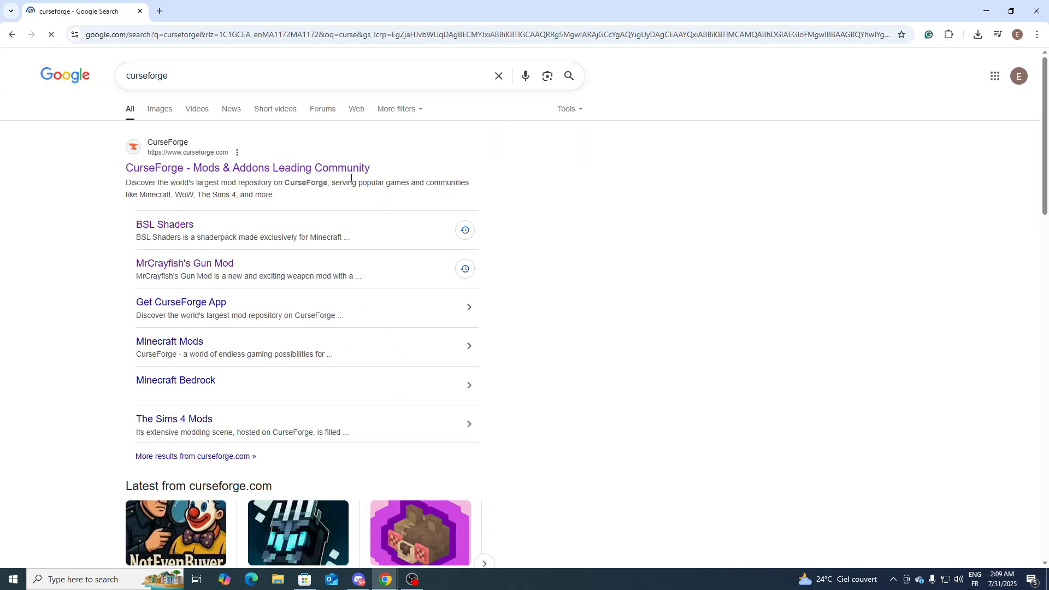
pyautogui.click(197, 169)
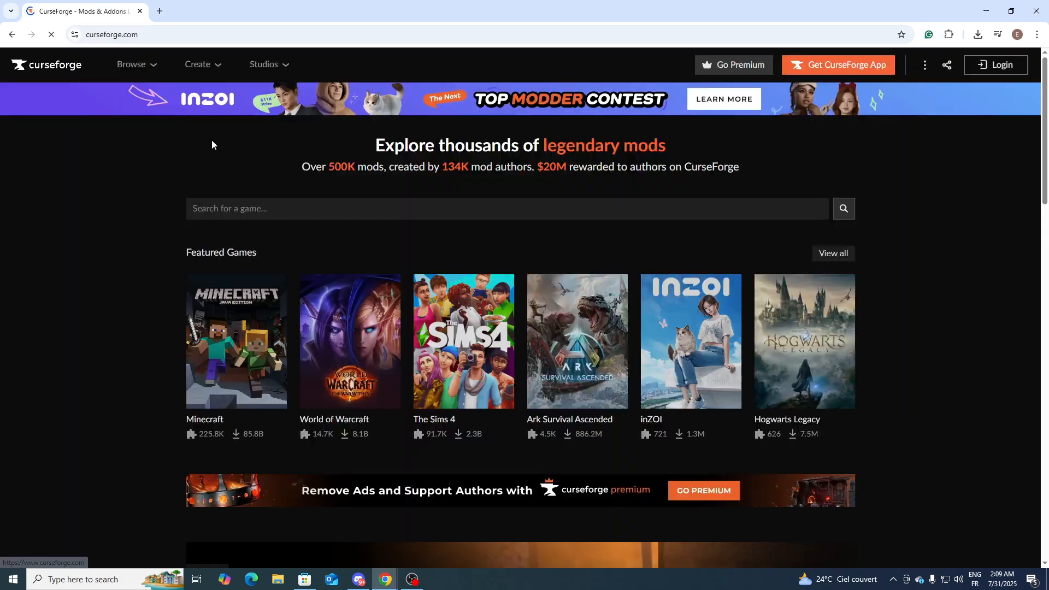
pyautogui.scroll(-2, 42, 258)
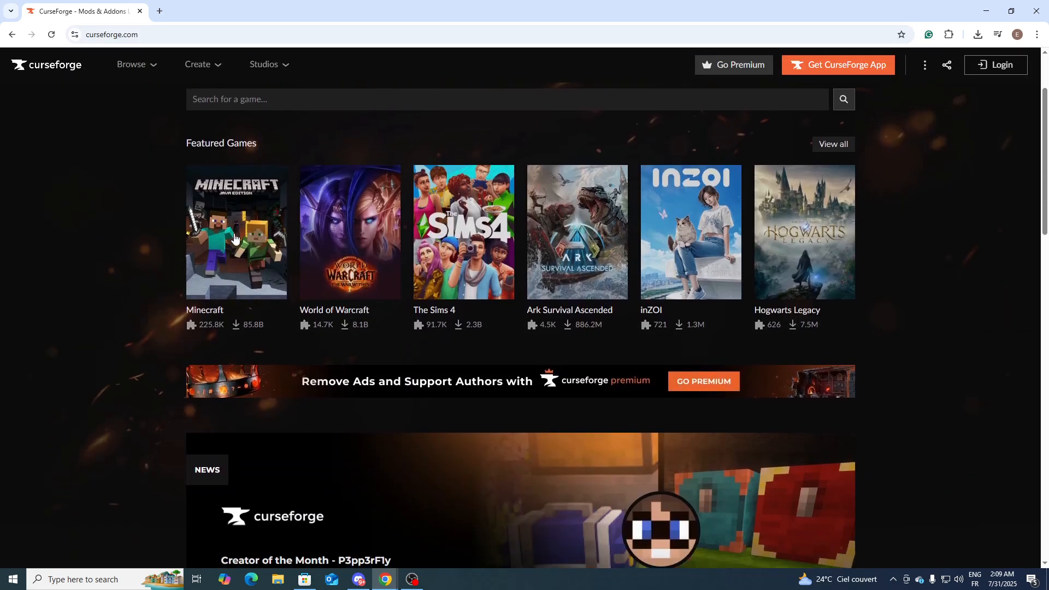
pyautogui.click(243, 227)
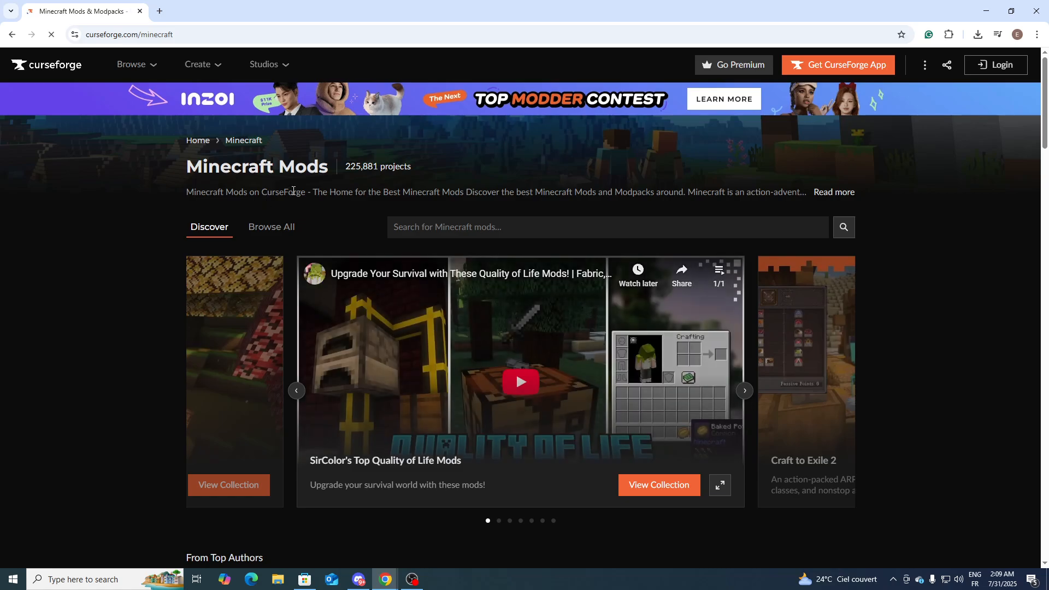
# Step: Browse the Minecraft Mods category and sort the list by Popularity
pyautogui.scroll(-2, 358, 217)
pyautogui.scroll(-6, 358, 222)
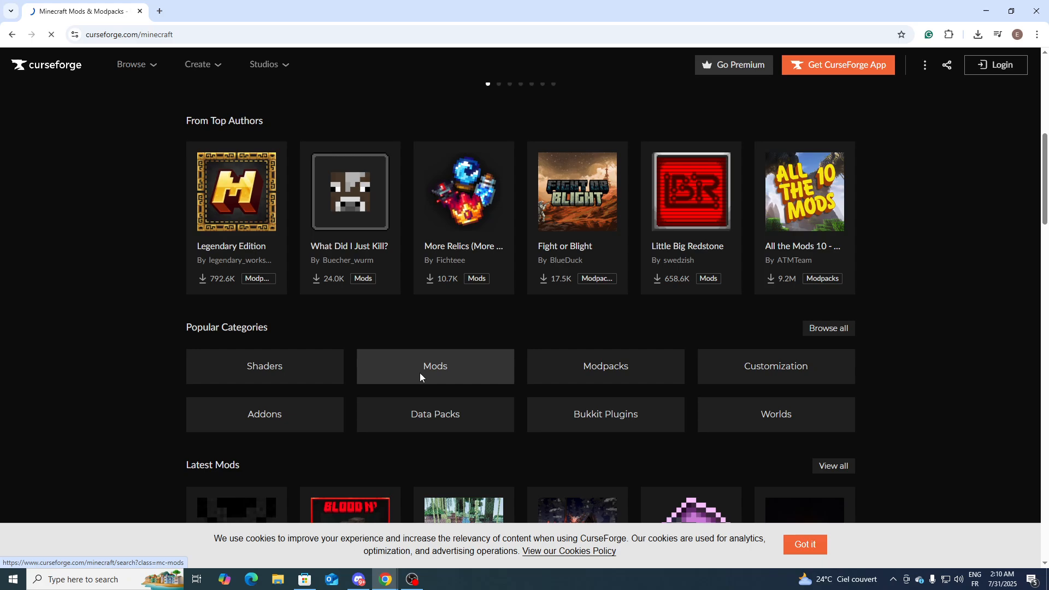
pyautogui.click(421, 373)
pyautogui.click(473, 325)
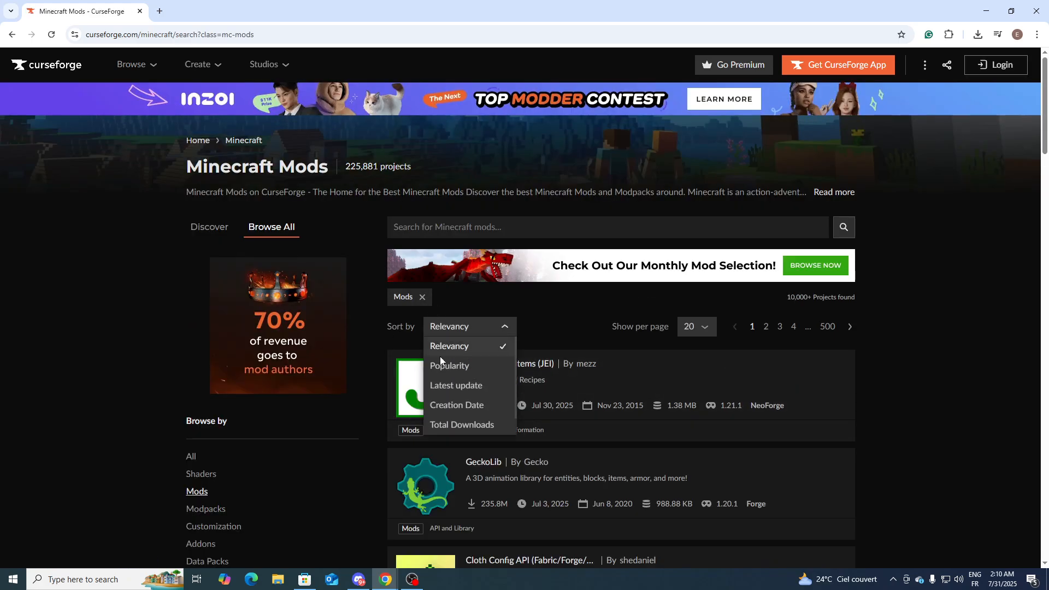
pyautogui.click(464, 367)
# Step: Open the Just Enough Items (JEI) mod page and look through its description
pyautogui.scroll(-5, 421, 502)
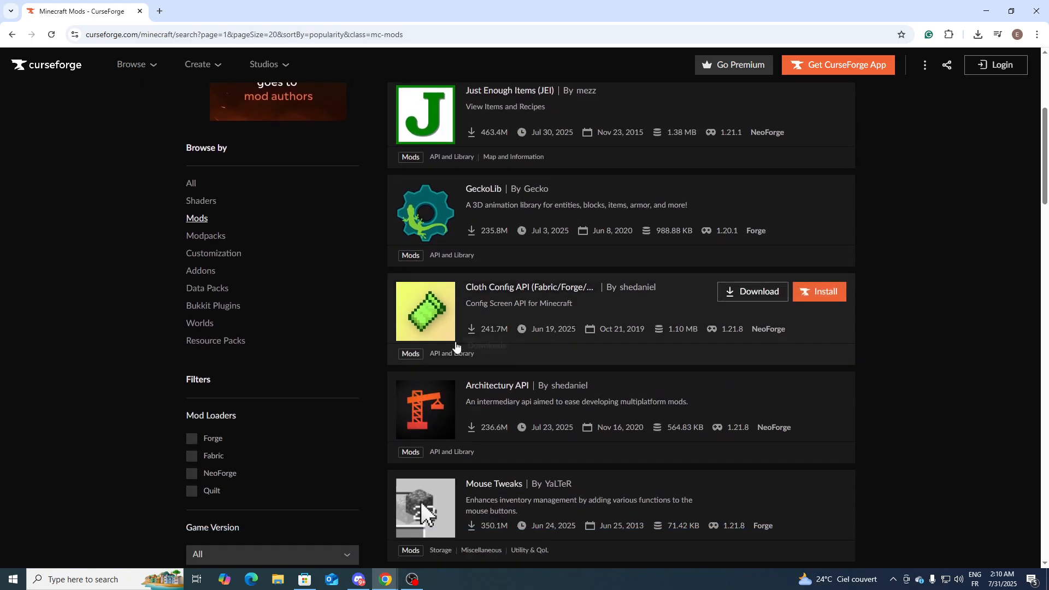
pyautogui.scroll(3, 421, 502)
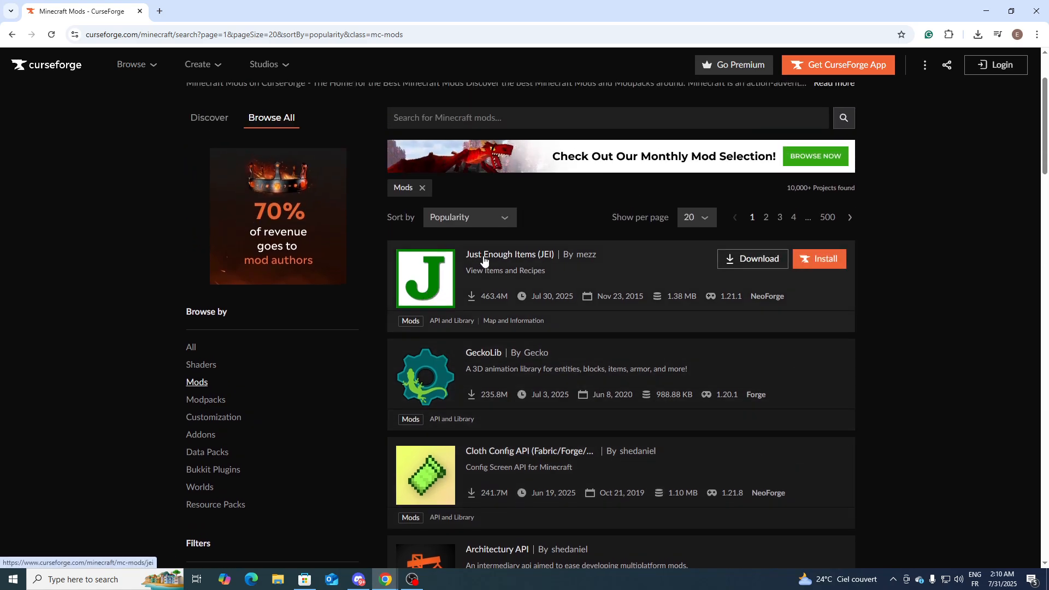
pyautogui.click(483, 256)
pyautogui.scroll(-9, 295, 278)
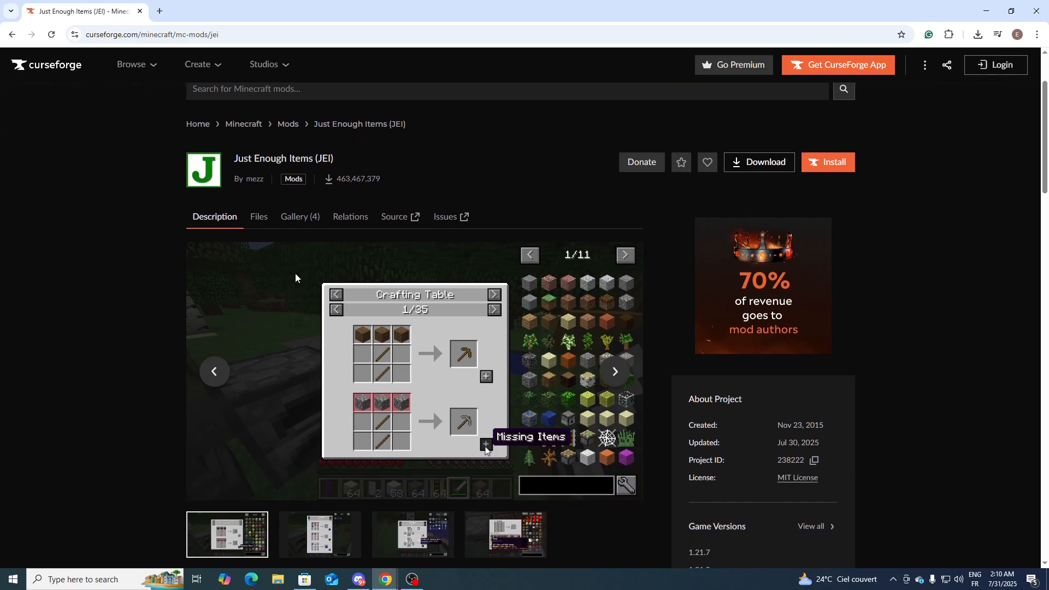
pyautogui.scroll(-3, 543, 309)
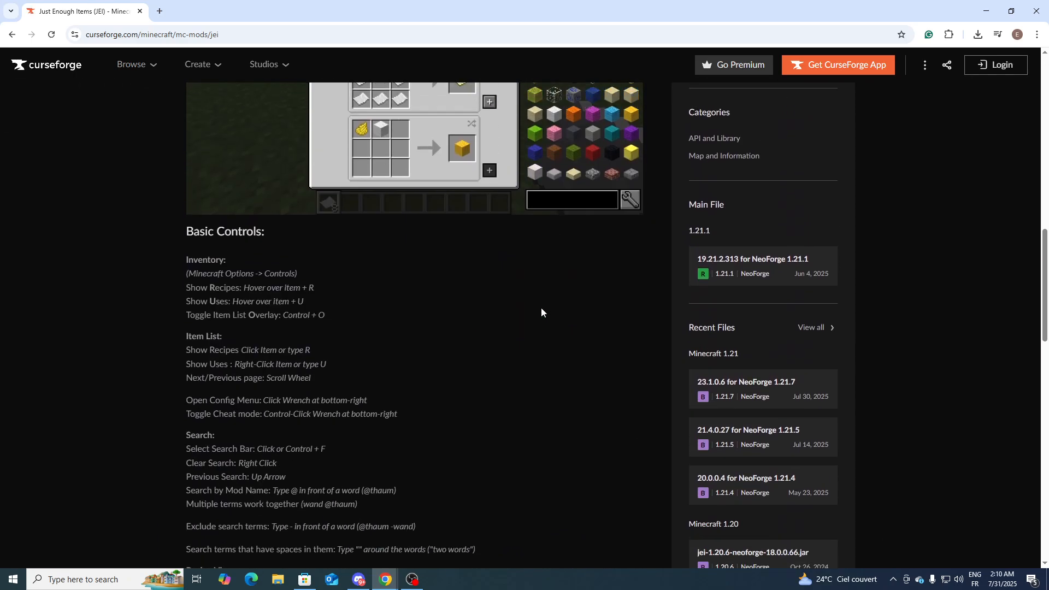
pyautogui.scroll(11, 525, 314)
pyautogui.scroll(3, 387, 285)
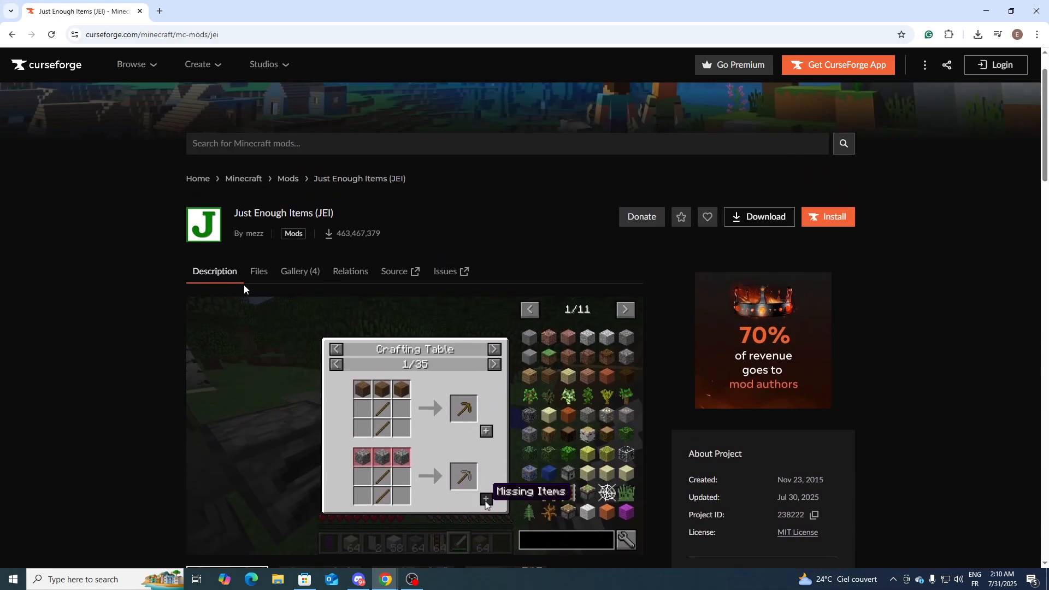
# Step: List the mod's files and open the details of 19.22.1.316 for Forge 1.21.1
pyautogui.click(260, 272)
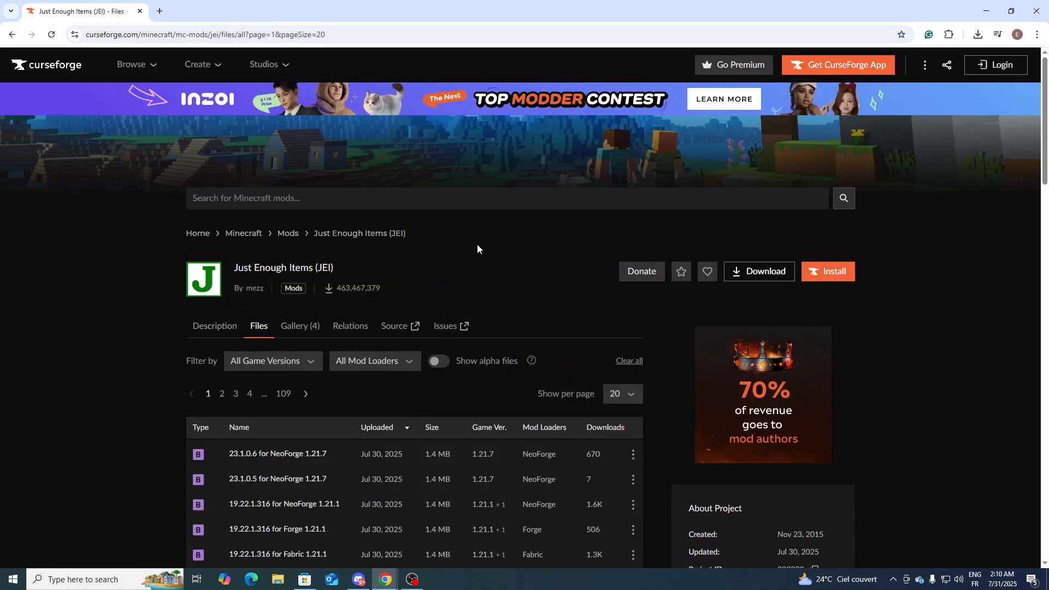
pyautogui.scroll(-3, 478, 246)
pyautogui.scroll(-1, 251, 259)
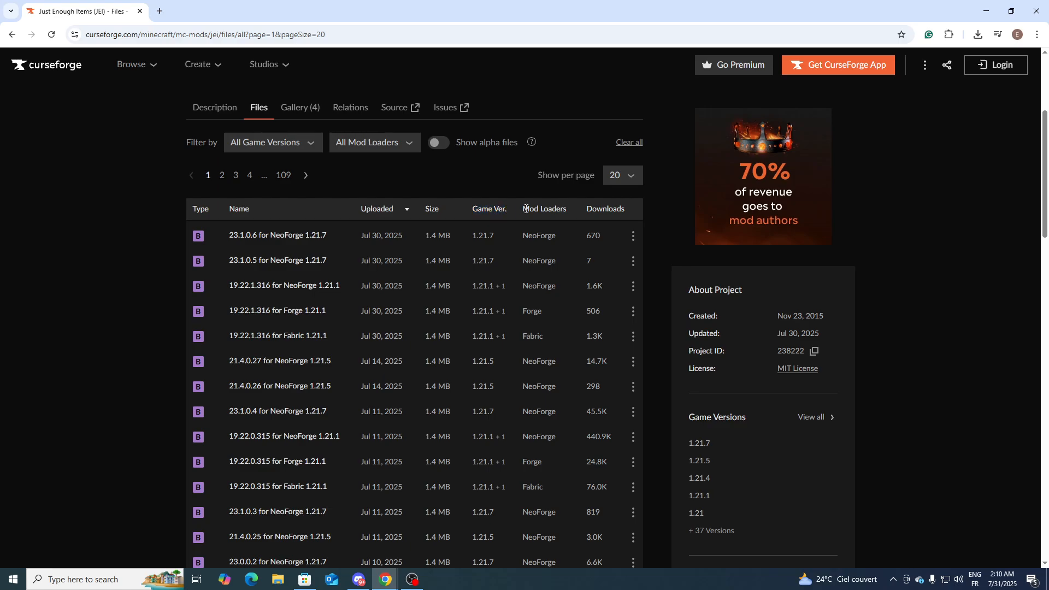
pyautogui.click(566, 209)
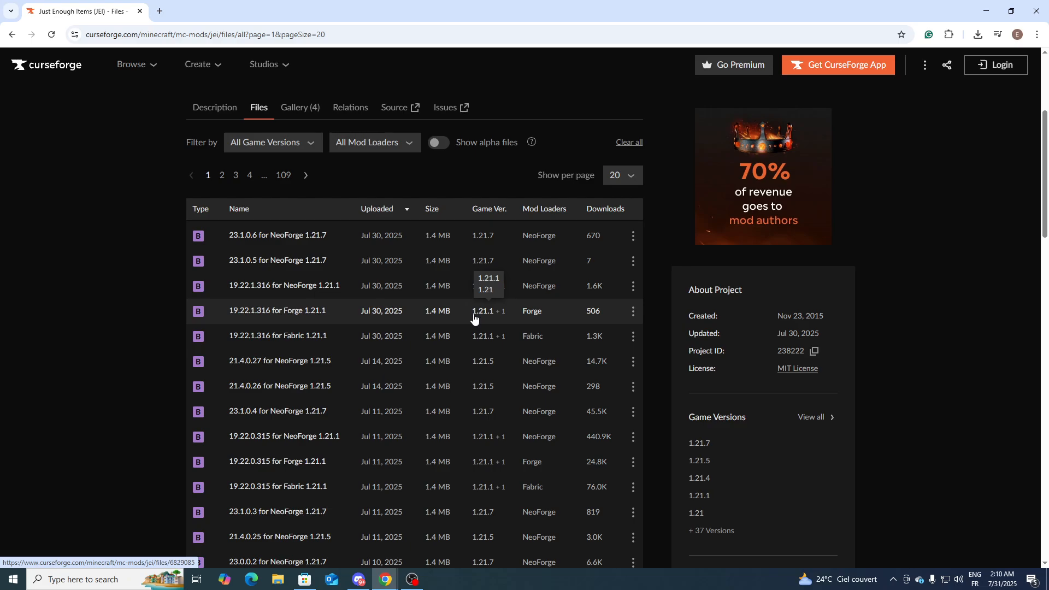
pyautogui.click(296, 312)
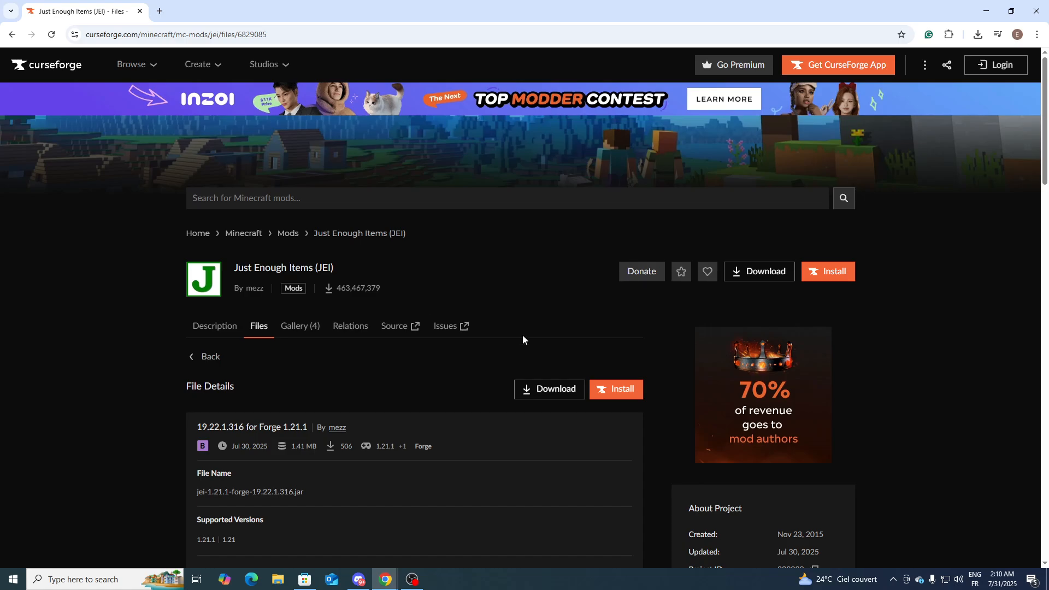
# Step: Download jei-1.21.1-forge-19.22.1.316.jar and place it in the middle of the desktop
pyautogui.scroll(-2, 528, 336)
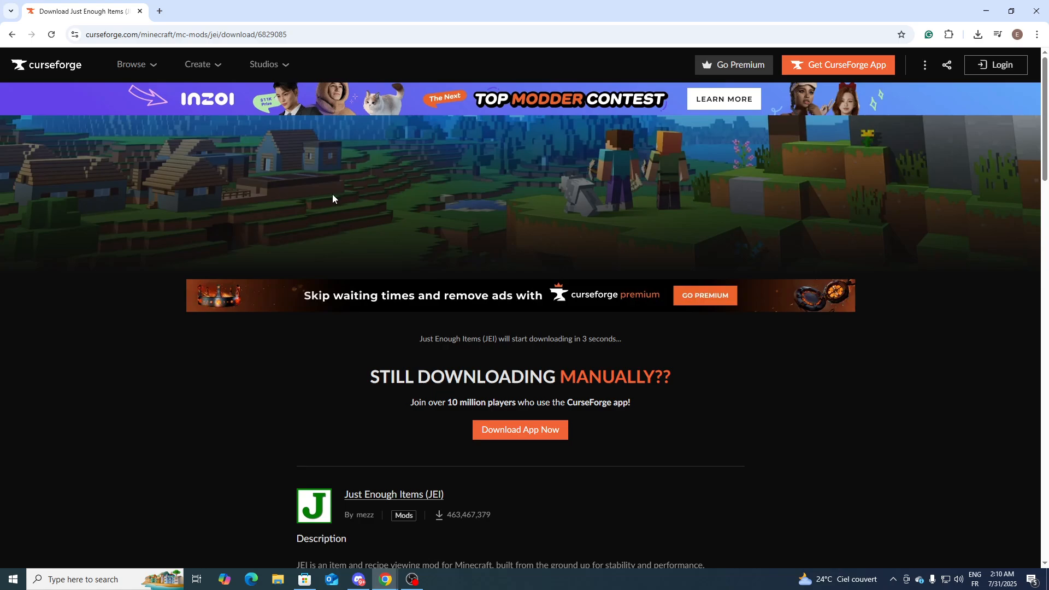
pyautogui.scroll(-2, 360, 255)
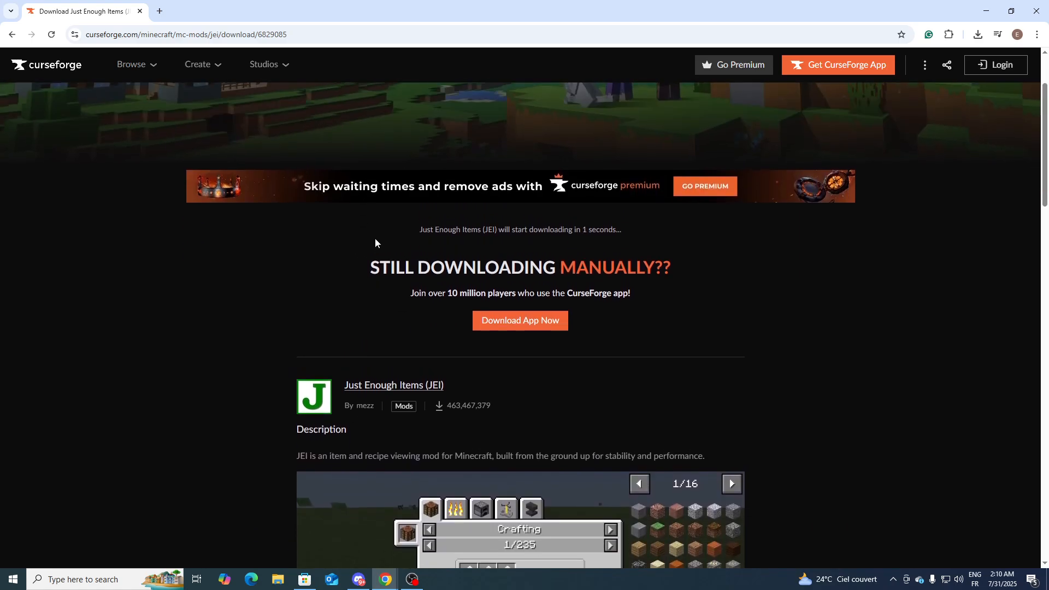
pyautogui.scroll(1, 614, 259)
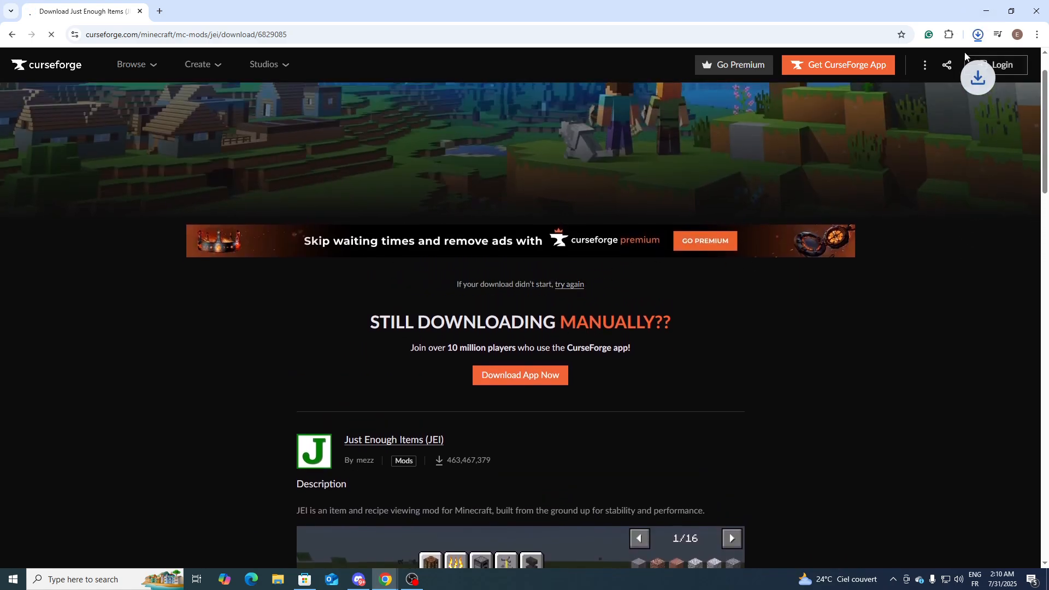
pyautogui.click(1045, 588)
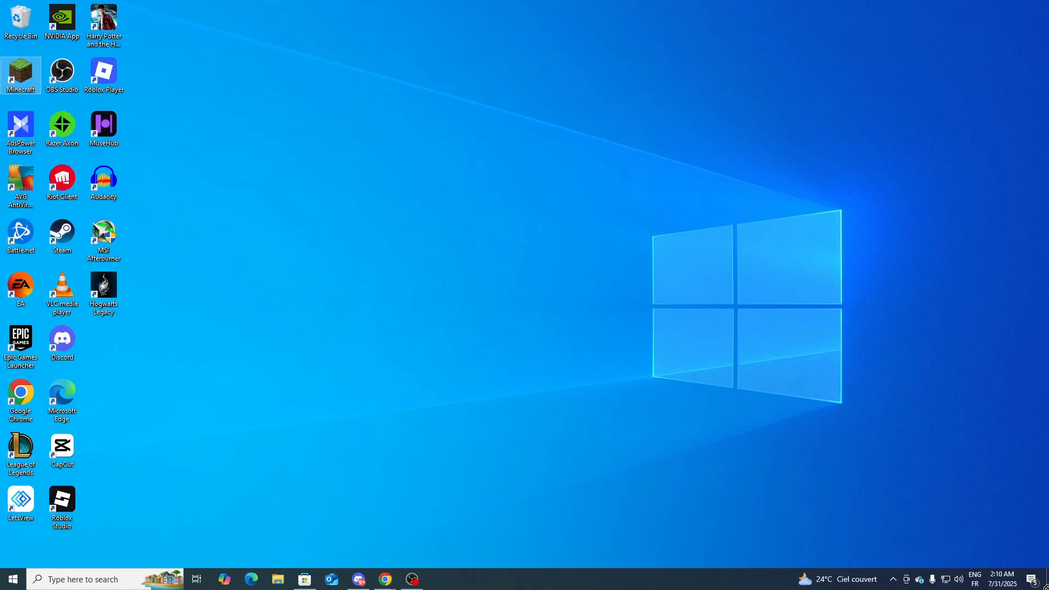
pyautogui.moveTo(670, 188); pyautogui.dragTo(461, 236)
# Step: Switch back to Chrome, search for "forge mod" in a new tab and open the Minecraft Forge downloads for 1.21.1
pyautogui.moveTo(385, 579)
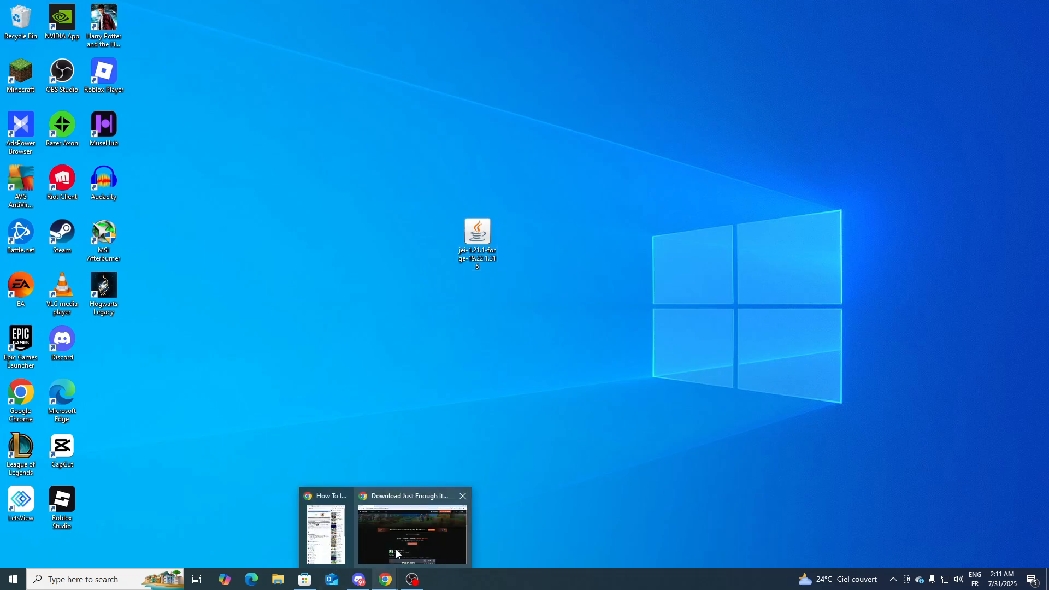
pyautogui.click(412, 530)
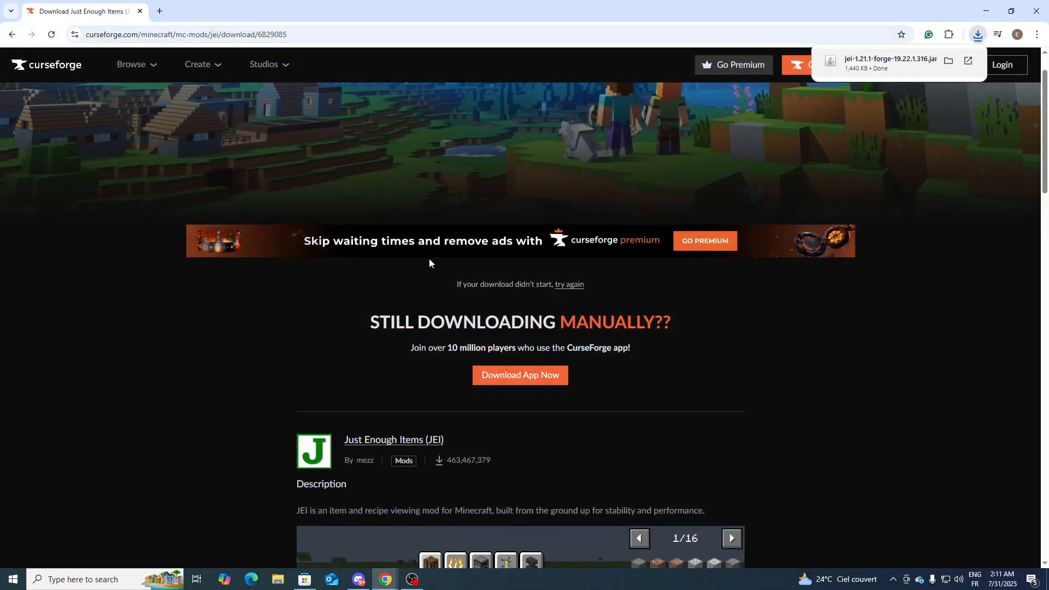
pyautogui.click(164, 13)
pyautogui.write('forge')
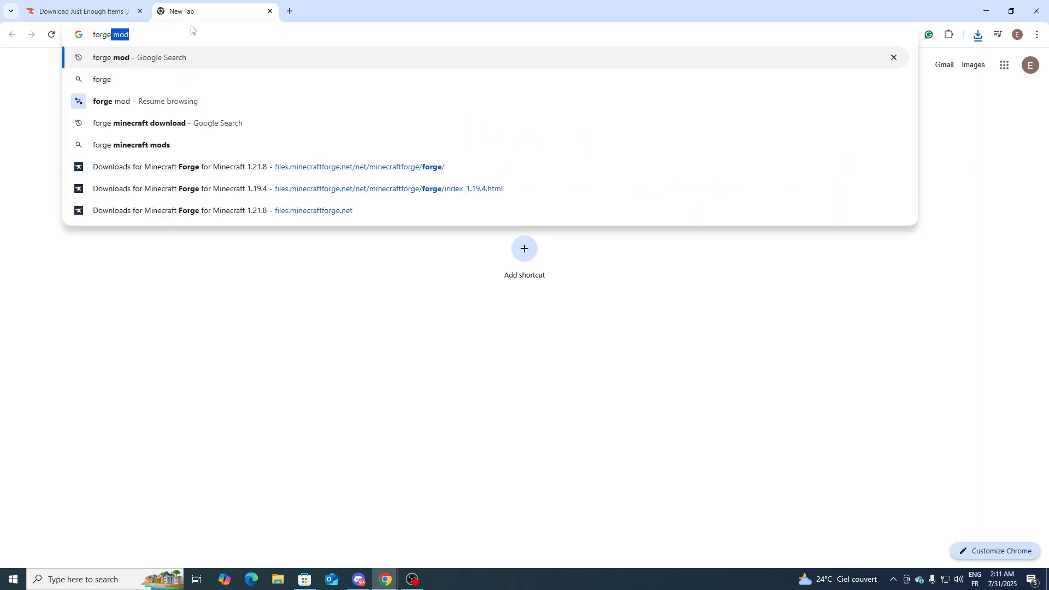
pyautogui.press('Return')
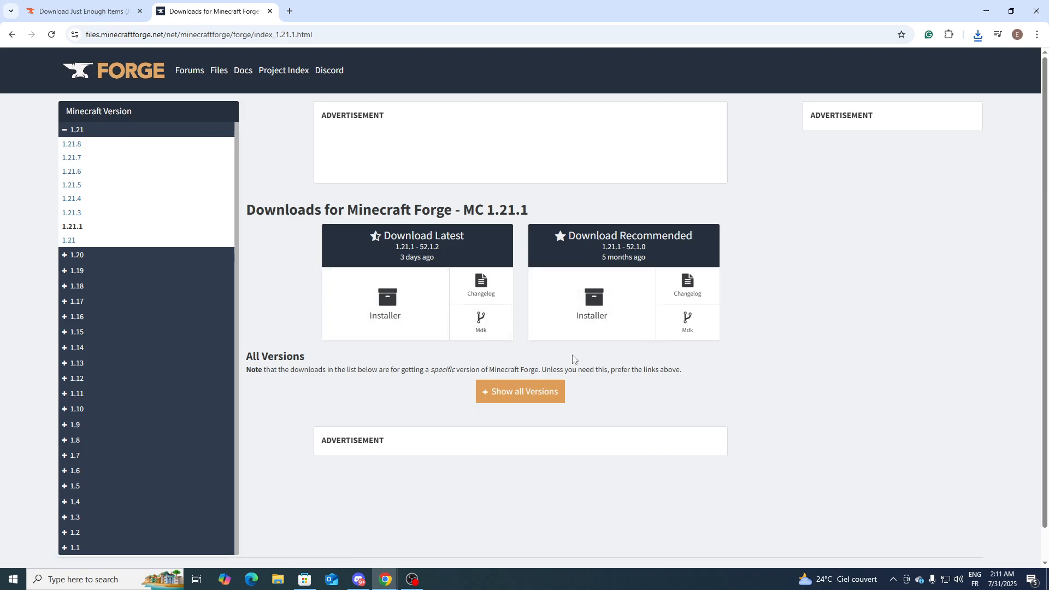
# Step: Download the recommended Forge 1.21.1 - 52.1.0 installer, skipping the advertisement, and place it beside the JEI file on the desktop
pyautogui.click(587, 306)
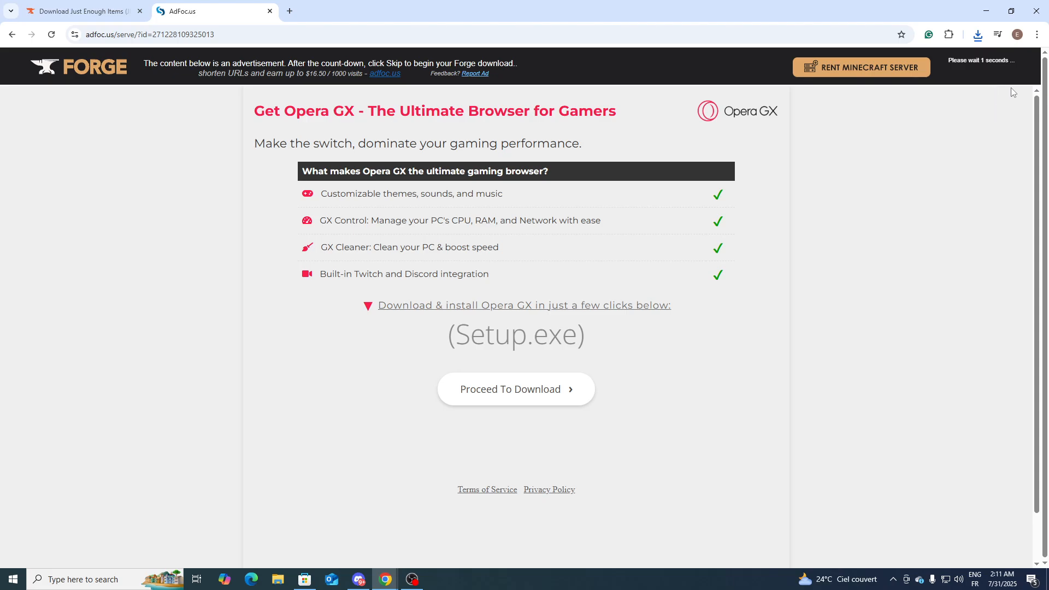
pyautogui.click(992, 67)
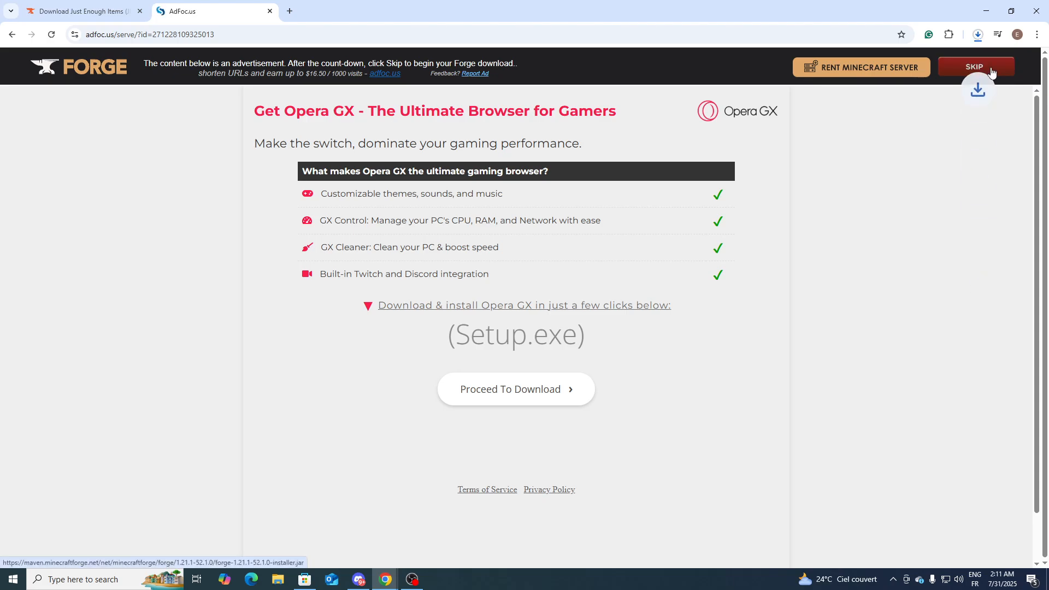
pyautogui.moveTo(892, 61); pyautogui.dragTo(843, 434)
pyautogui.moveTo(552, 238); pyautogui.dragTo(553, 239)
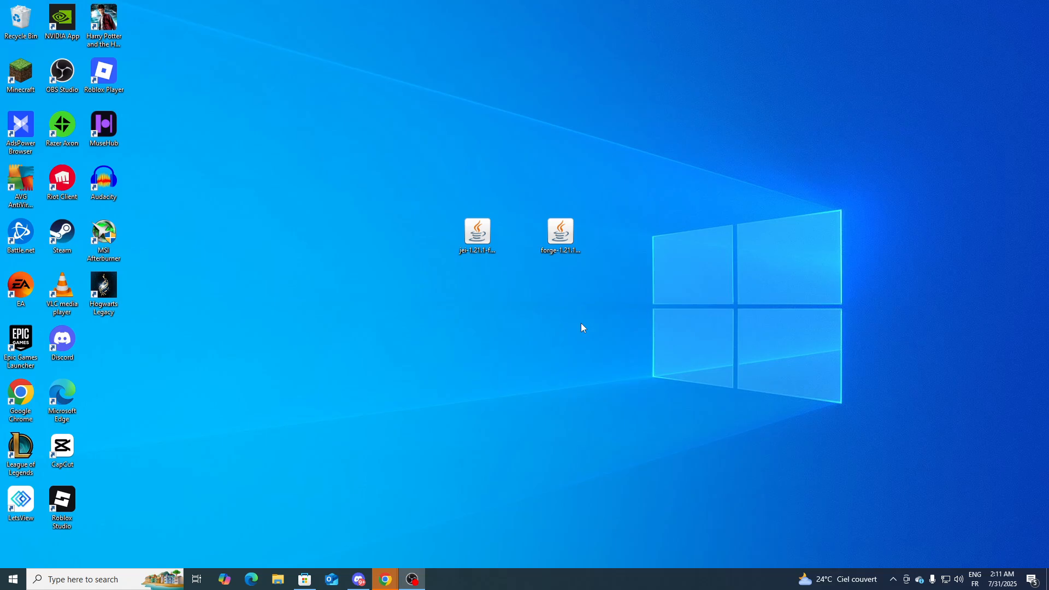
pyautogui.click(552, 246)
pyautogui.moveTo(522, 194)
pyautogui.mouseDown()
pyautogui.moveTo(637, 342)
pyautogui.moveTo(526, 201)
pyautogui.mouseUp()
pyautogui.doubleClick(550, 235)
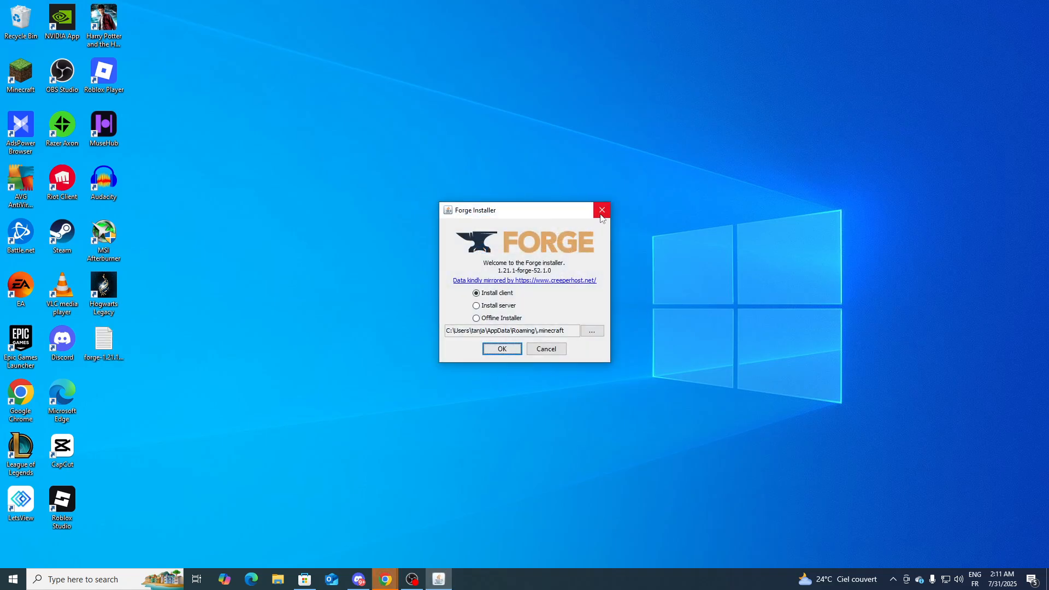
pyautogui.click(600, 209)
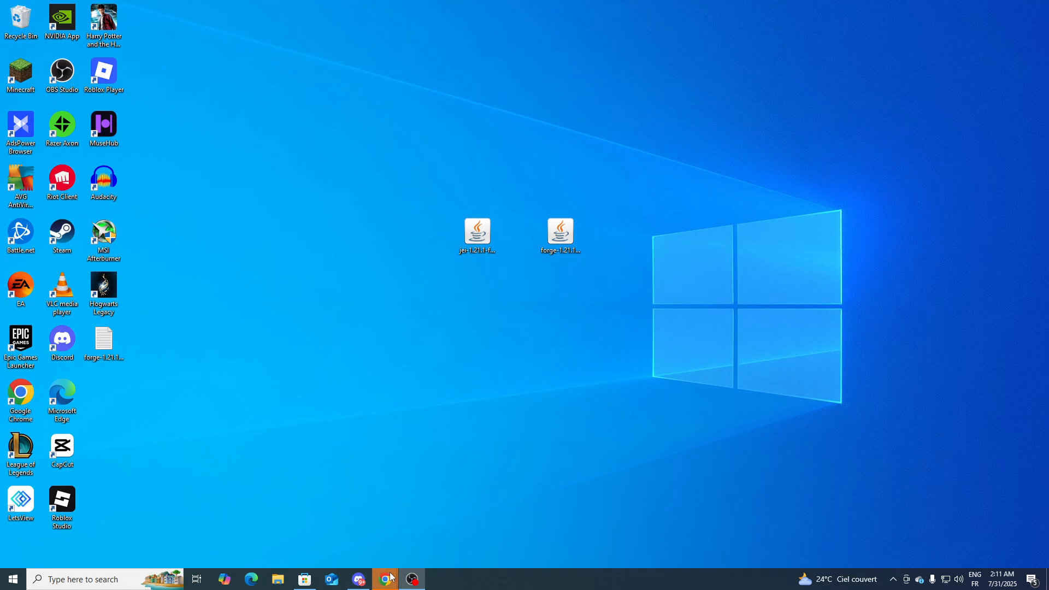
# Step: Switch to Chrome, search for java in a new tab and open the Java for Desktops download page on java.com
pyautogui.moveTo(391, 576)
pyautogui.click(424, 542)
pyautogui.click(289, 11)
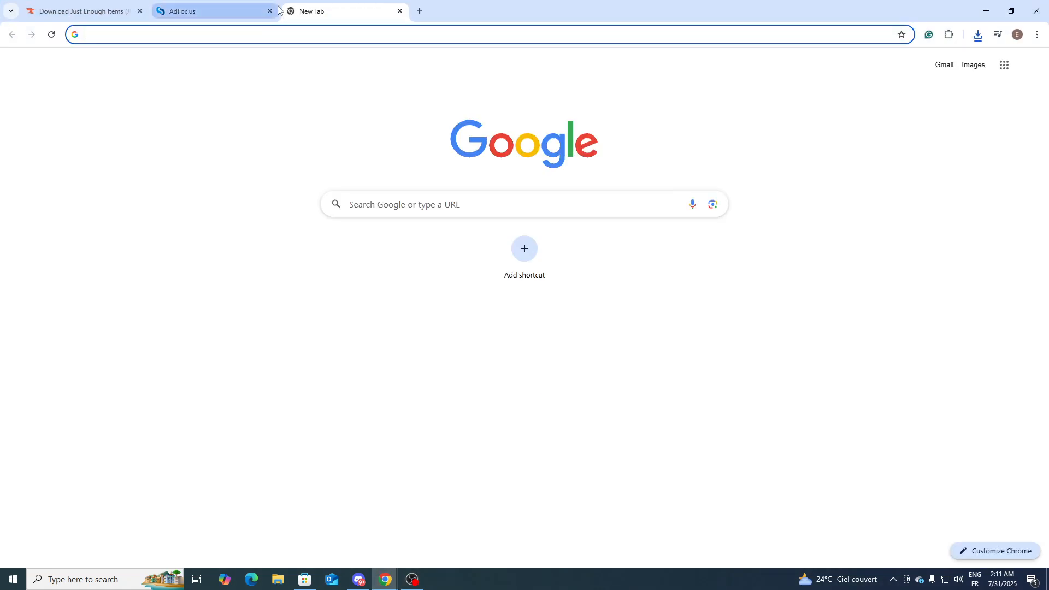
pyautogui.write('java')
pyautogui.press('Return')
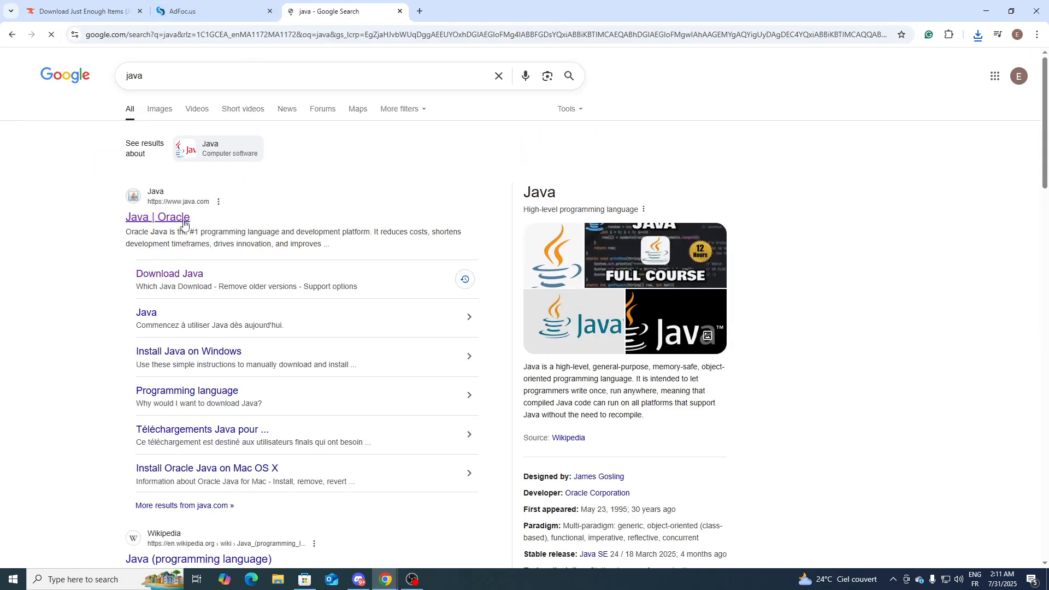
pyautogui.click(184, 219)
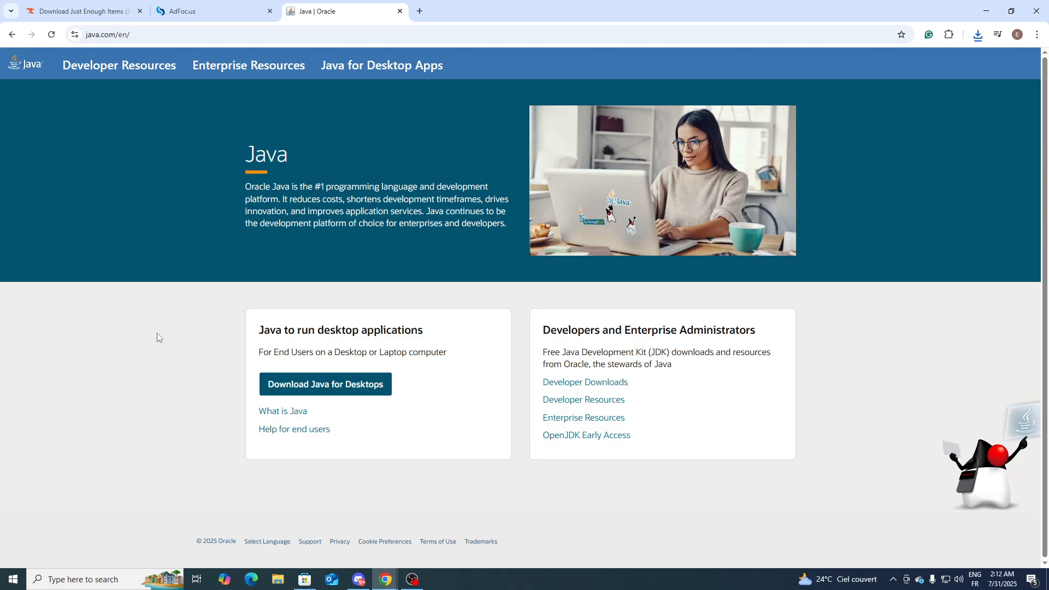
pyautogui.click(335, 386)
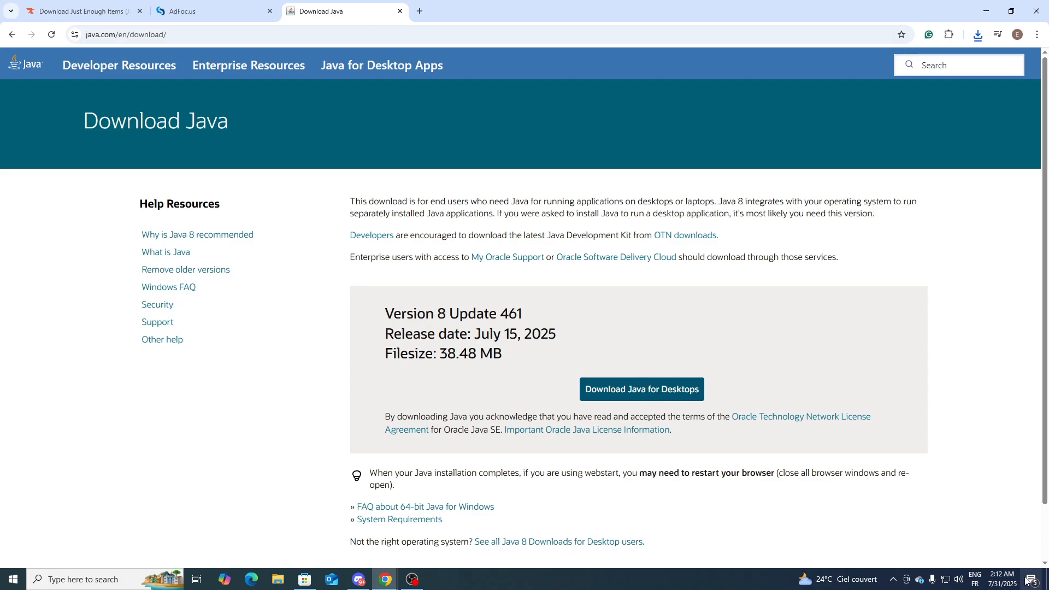
# Step: Return to the desktop, run the Forge installer and start the installation with the Install client option
pyautogui.click(1047, 580)
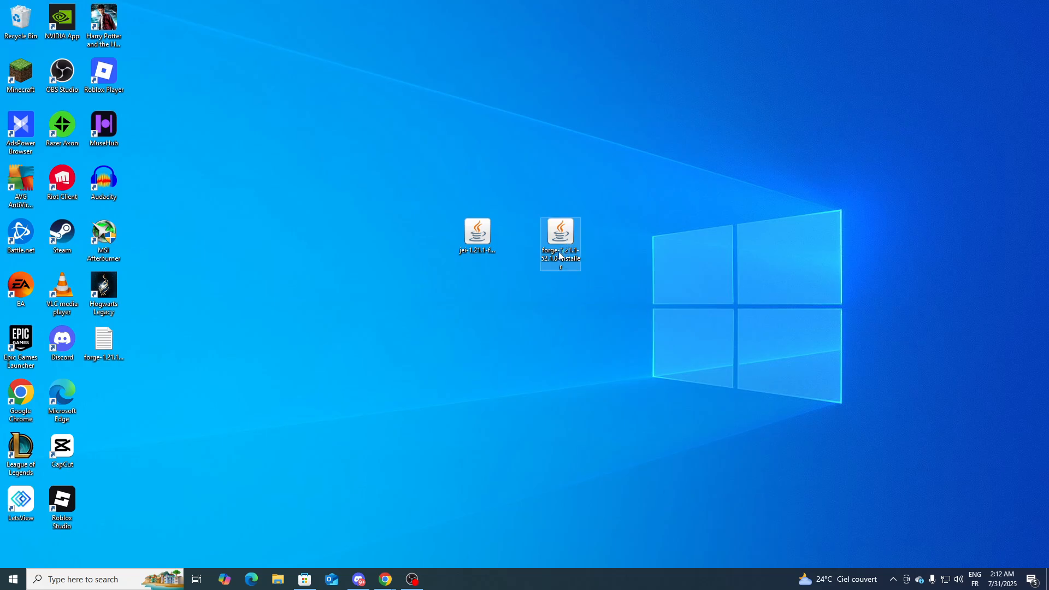
pyautogui.click(616, 511)
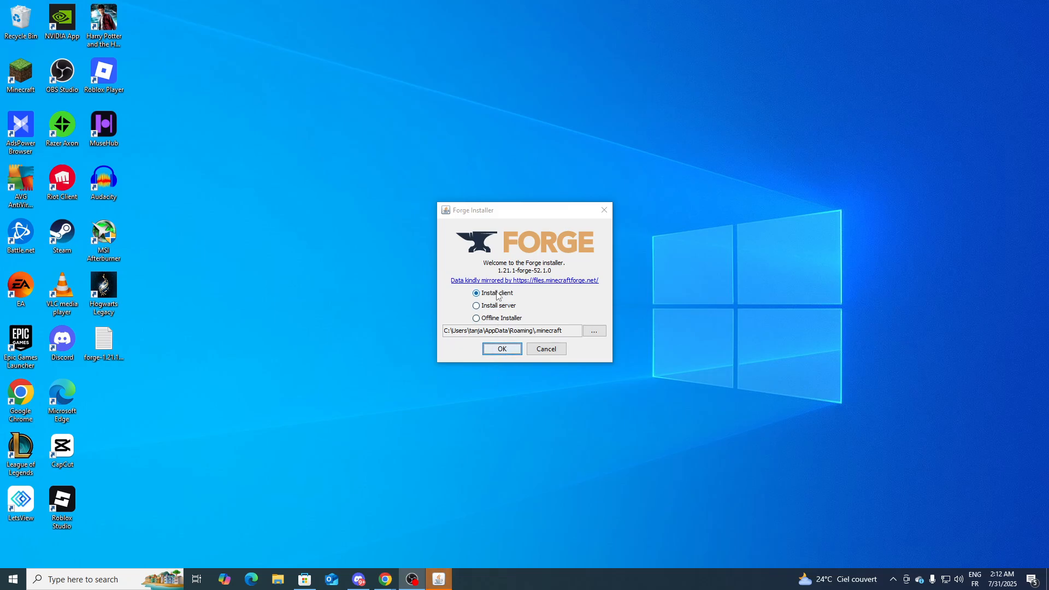
pyautogui.click(502, 349)
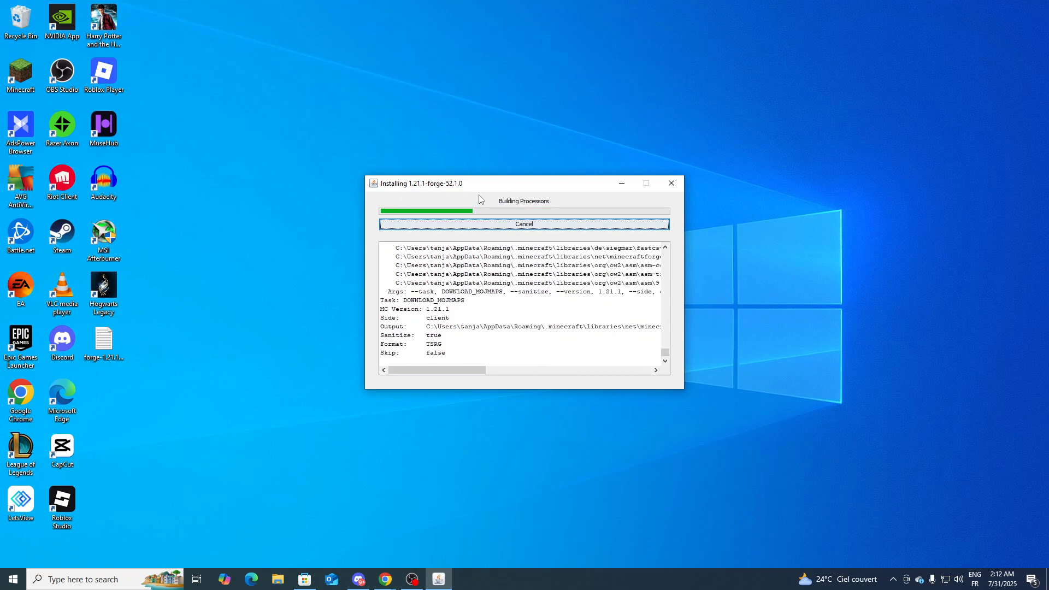
# Step: Finish the Forge installer and maximize the launched Minecraft Forge 1.21.1 window to inspect the mod loading error
pyautogui.click(526, 302)
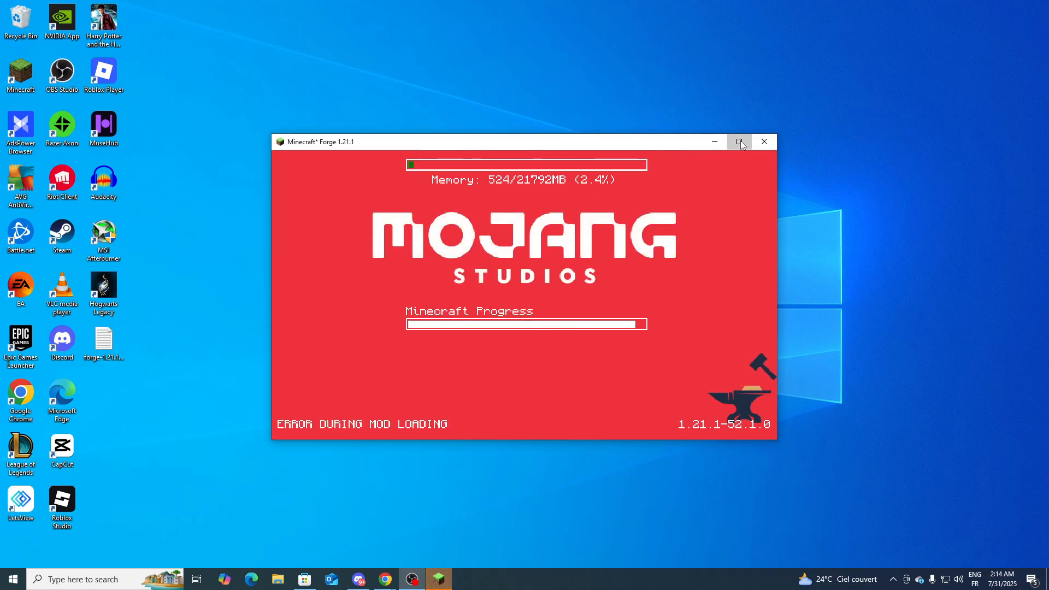
pyautogui.doubleClick(529, 143)
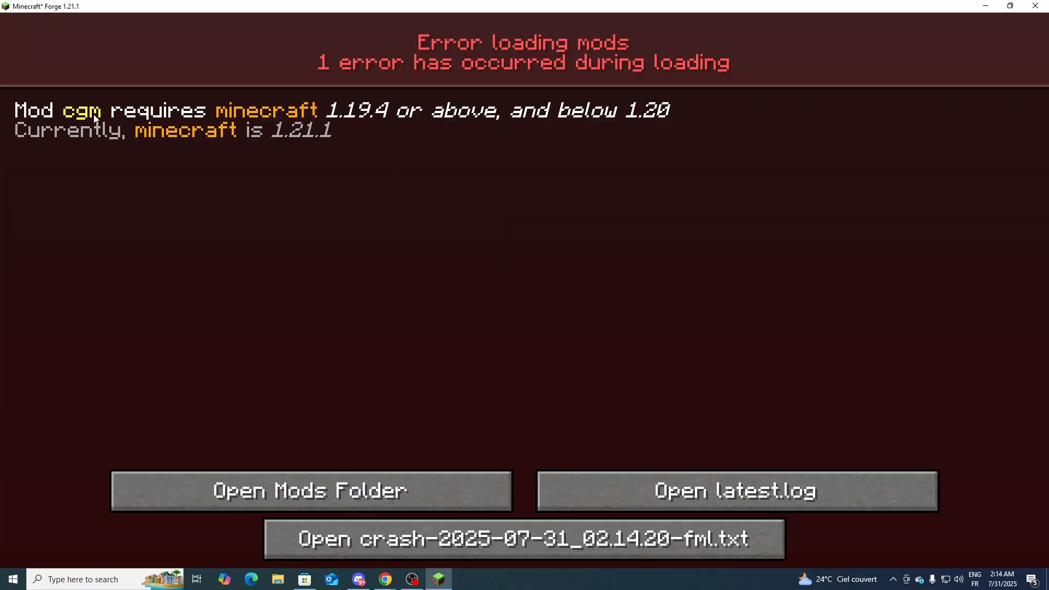
pyautogui.click(99, 118)
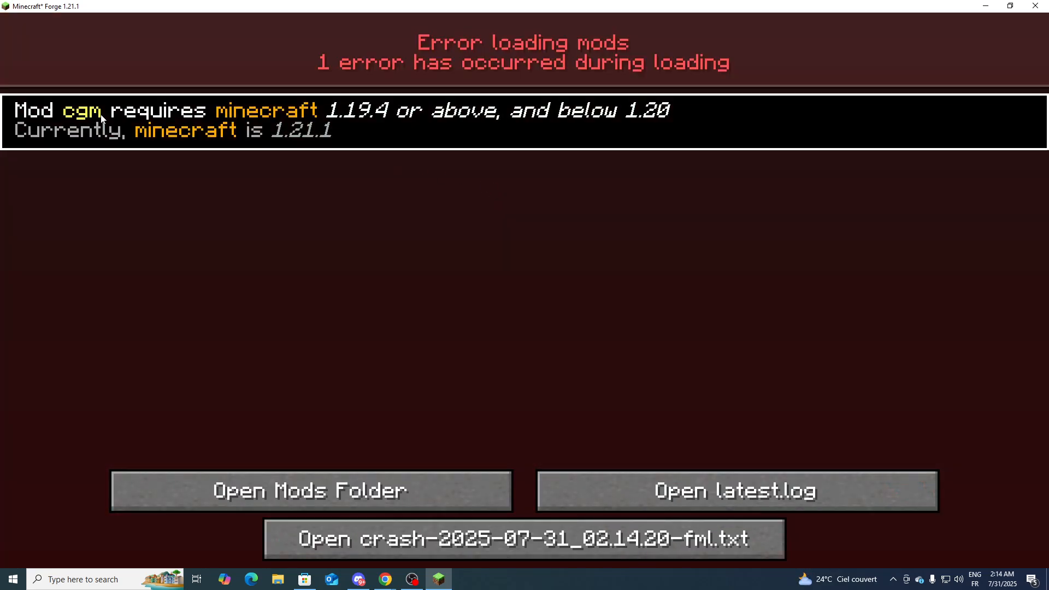
# Step: Open the mods folder from the error screen, delete all the old mod files in it and close the folder
pyautogui.click(432, 488)
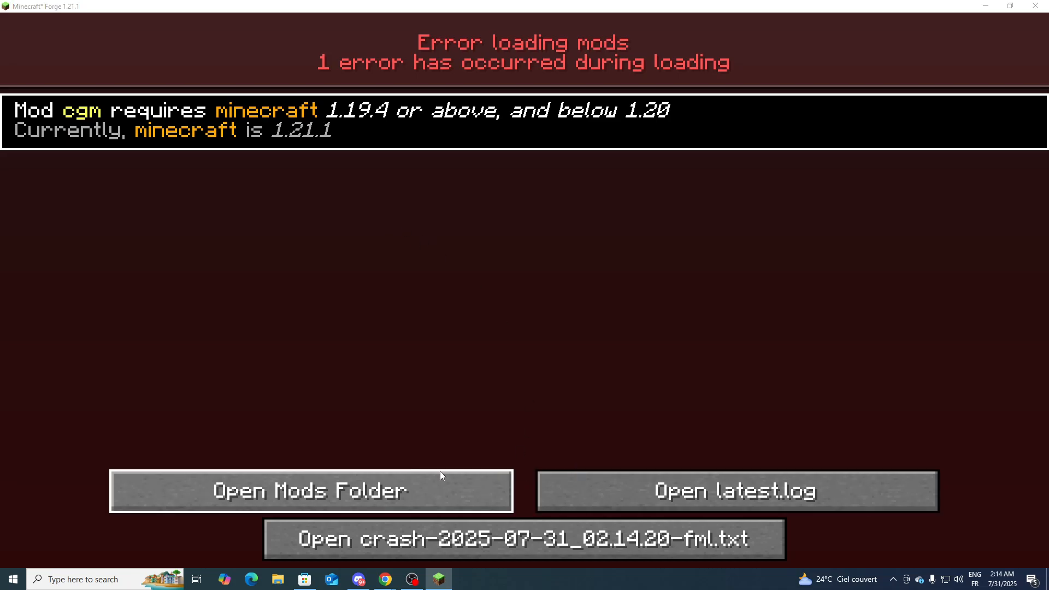
pyautogui.moveTo(246, 257); pyautogui.dragTo(144, 58)
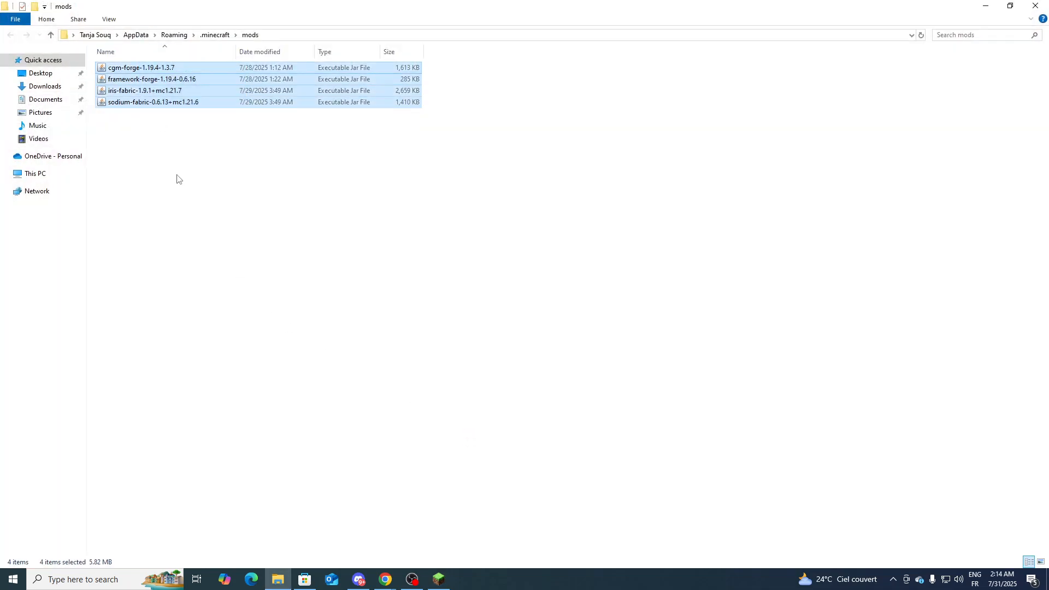
pyautogui.press('Delete')
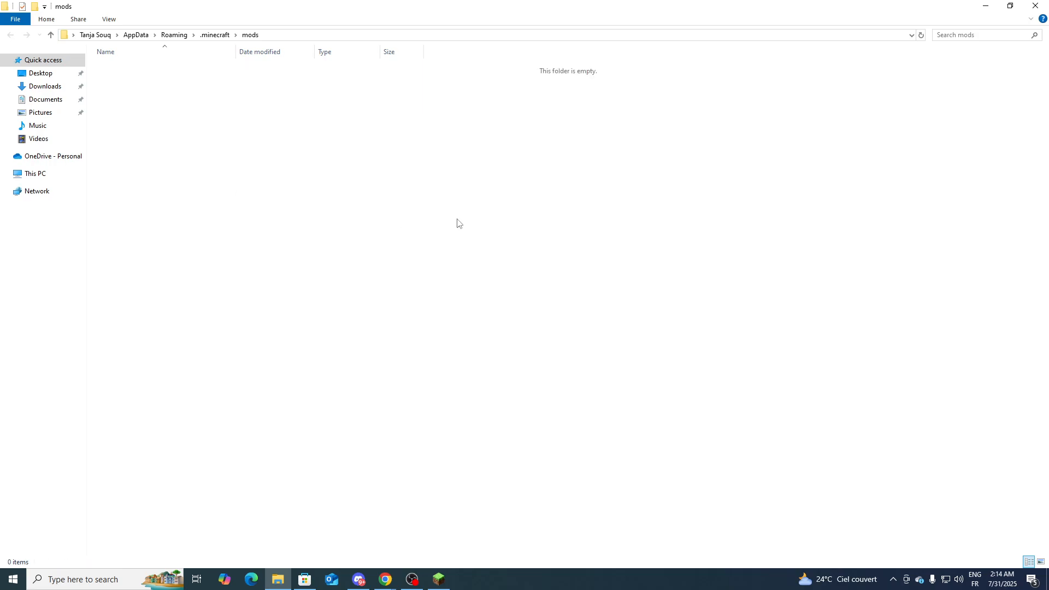
pyautogui.click(1035, 6)
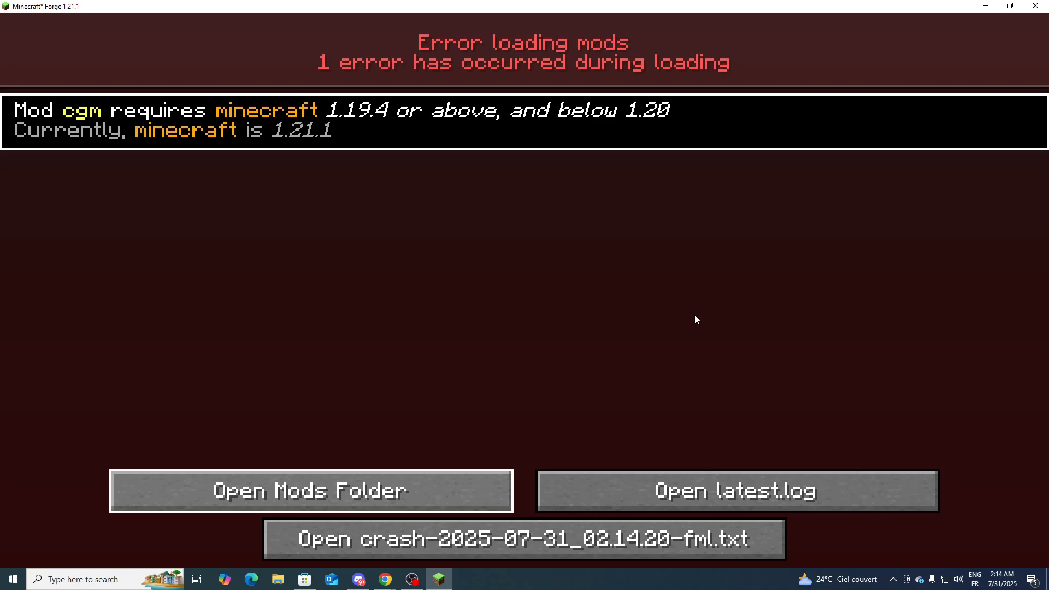
pyautogui.press('Escape')
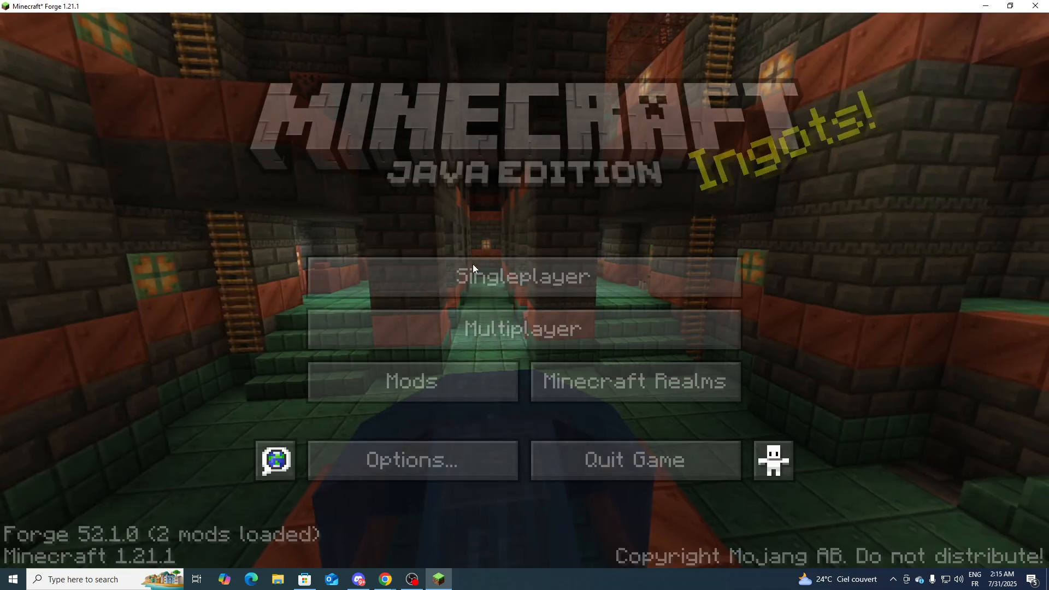
# Step: Open the game's Mods list and view the details of the Forge 52.1.0 entry
pyautogui.click(412, 396)
pyautogui.click(203, 137)
pyautogui.click(89, 159)
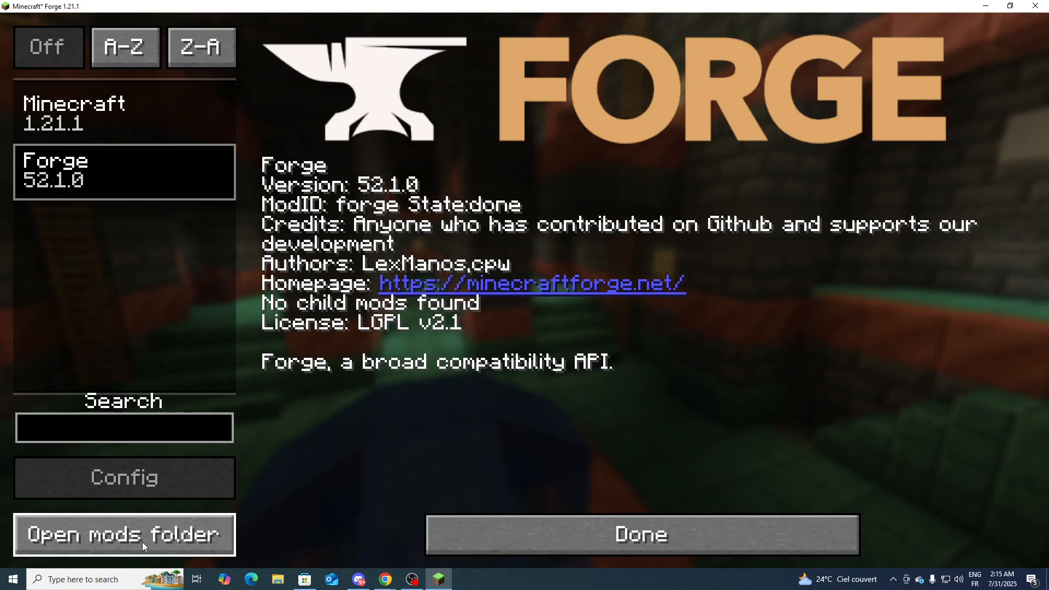
# Step: Open the mods folder from the Mods screen and move jei-1.21.1-forge-19.22.1.316 from the desktop into it
pyautogui.click(101, 539)
pyautogui.press('super+d')
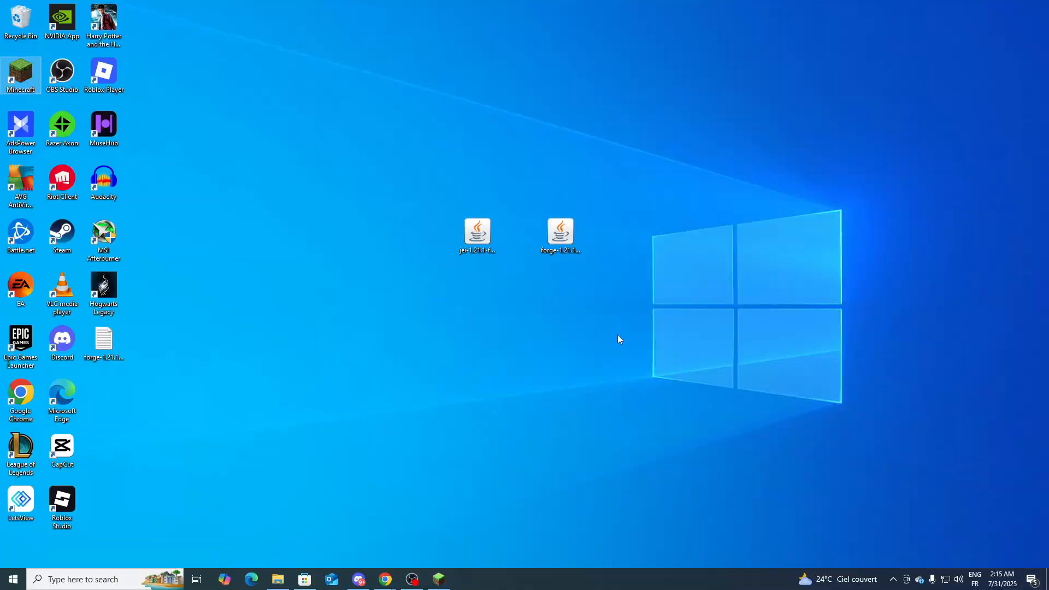
pyautogui.moveTo(290, 586); pyautogui.dragTo(332, 166)
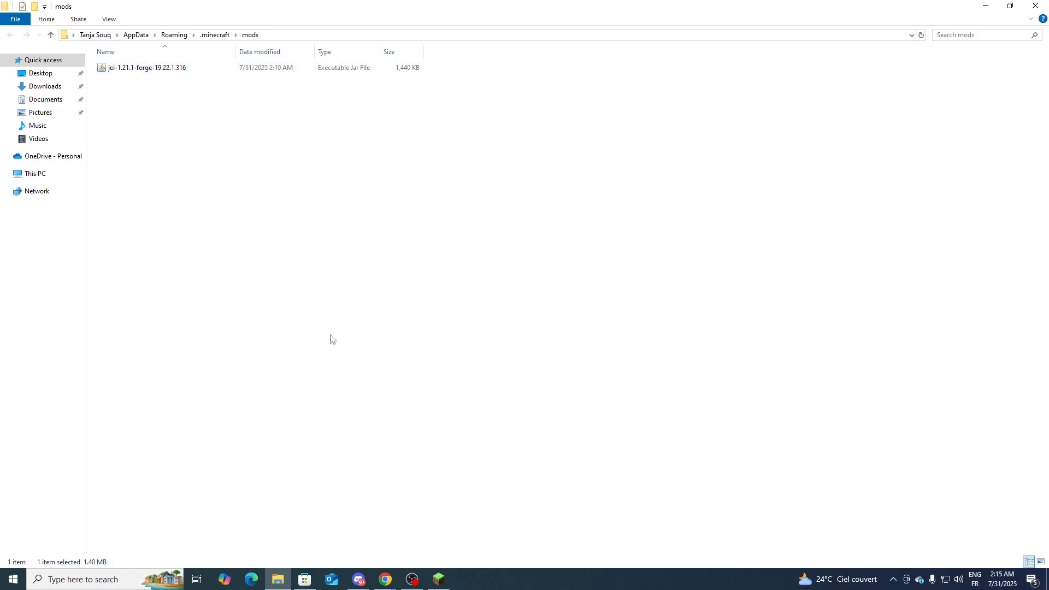
# Step: Close the running game, relaunch Minecraft Forge 1.21.1 and maximize its window
pyautogui.click(437, 580)
pyautogui.click(448, 535)
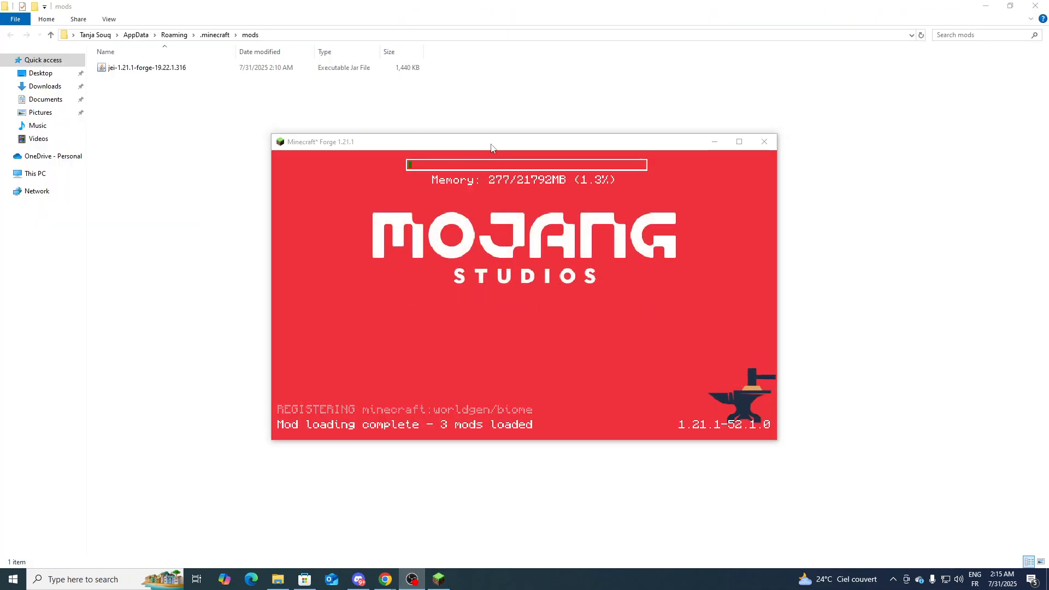
pyautogui.doubleClick(411, 145)
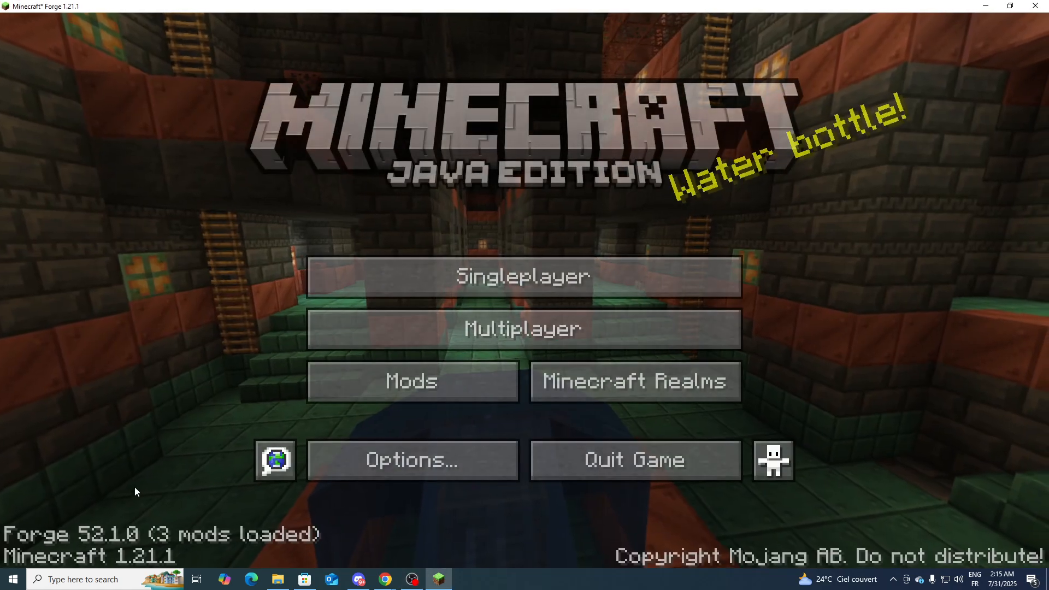
# Step: Check the Just Enough Items entry in the Mods list and return to the title screen
pyautogui.click(350, 392)
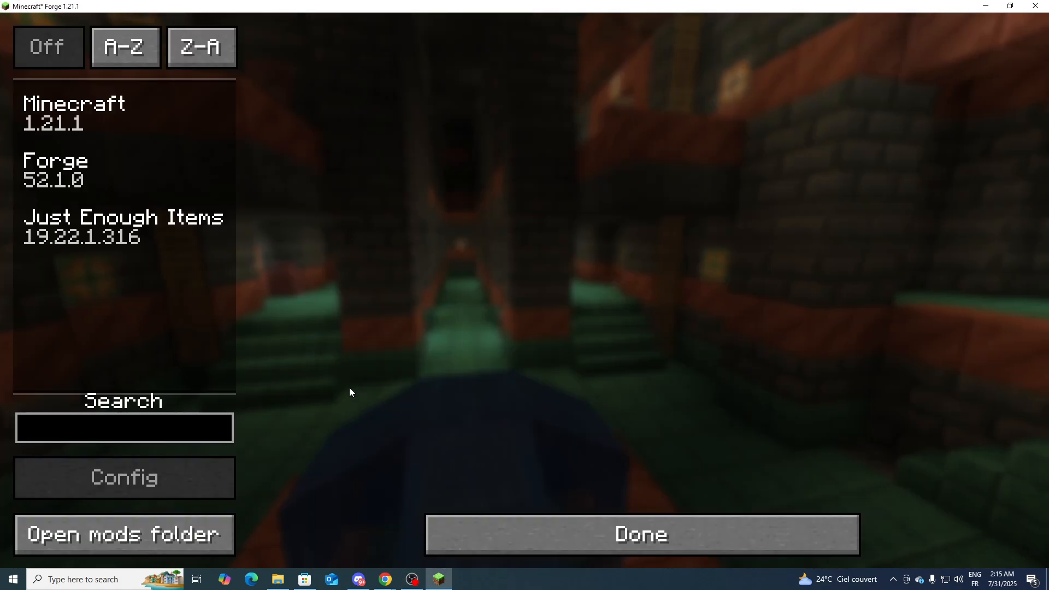
pyautogui.click(63, 245)
pyautogui.click(555, 530)
# Step: Create a new singleplayer world with the default settings
pyautogui.click(544, 257)
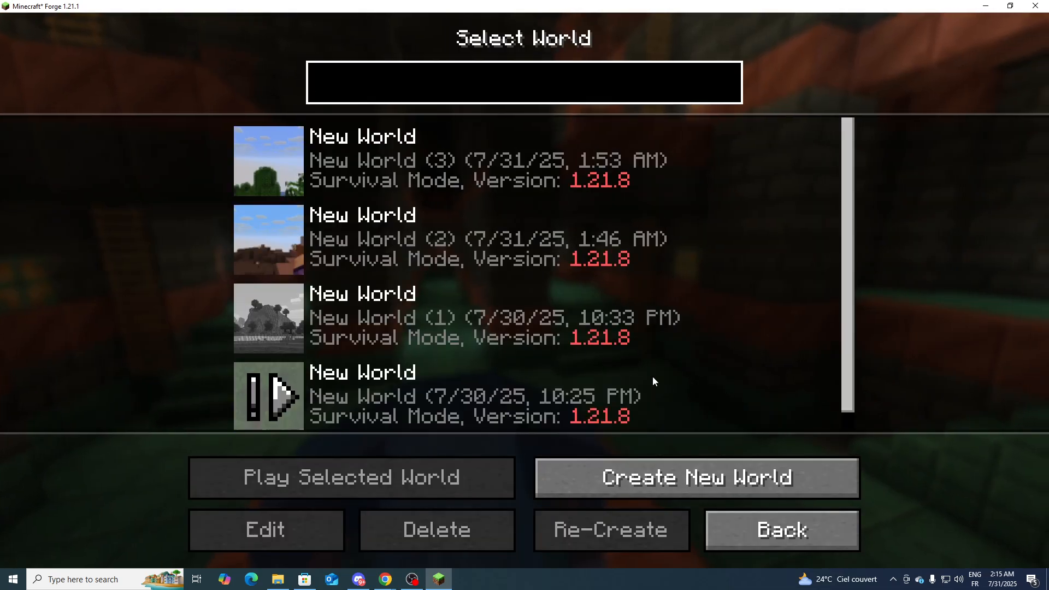
pyautogui.click(658, 475)
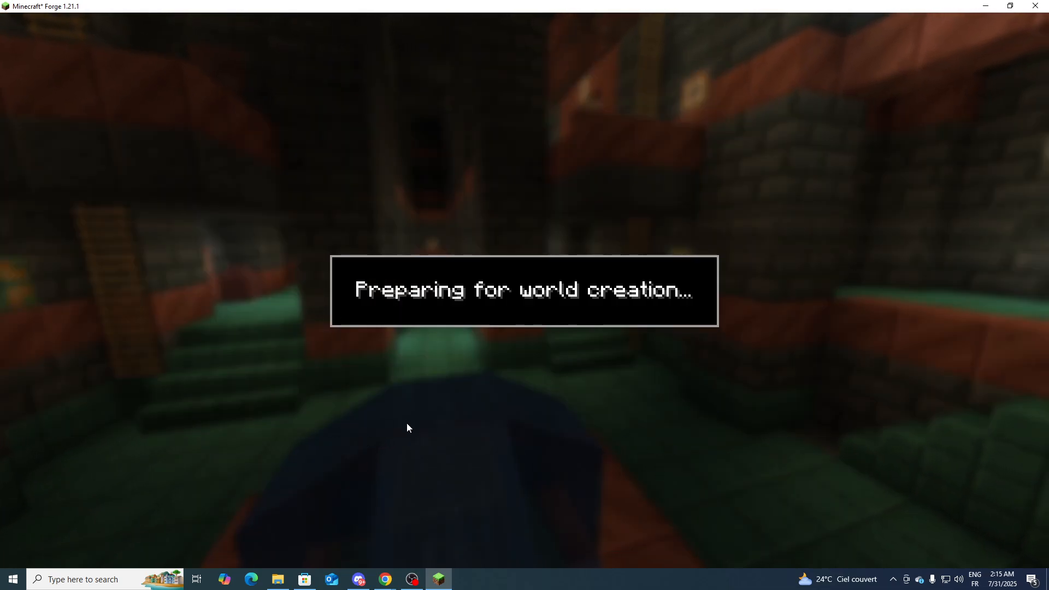
pyautogui.click(336, 532)
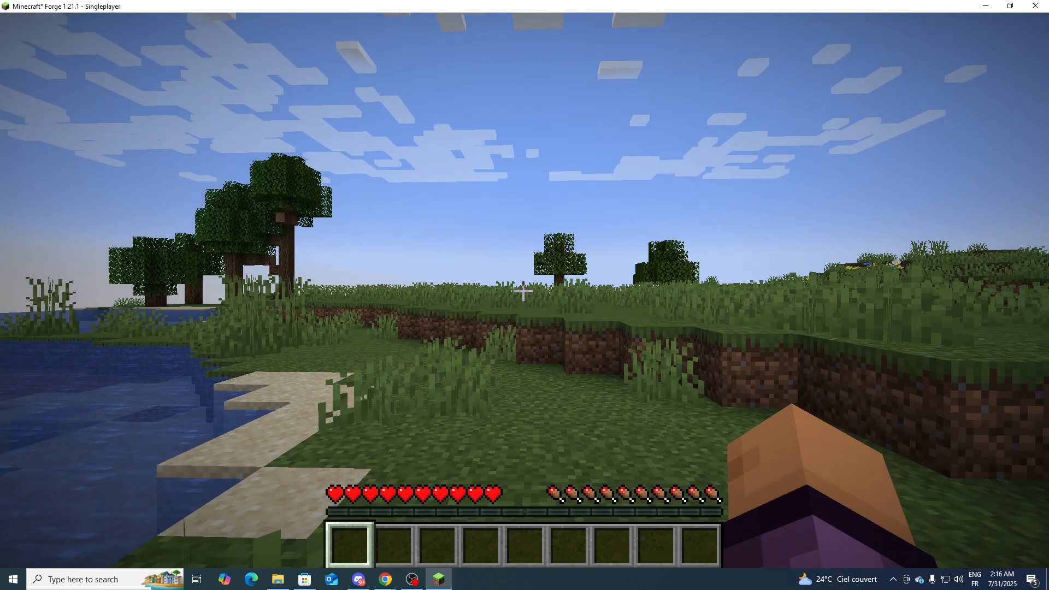
# Step: Open the inventory, go to page 4 of the JEI item list and view several block recipes, ending with the nether brick stairs
pyautogui.press('e')
pyautogui.click(1012, 47)
pyautogui.click(1012, 47)
pyautogui.click(1012, 47)
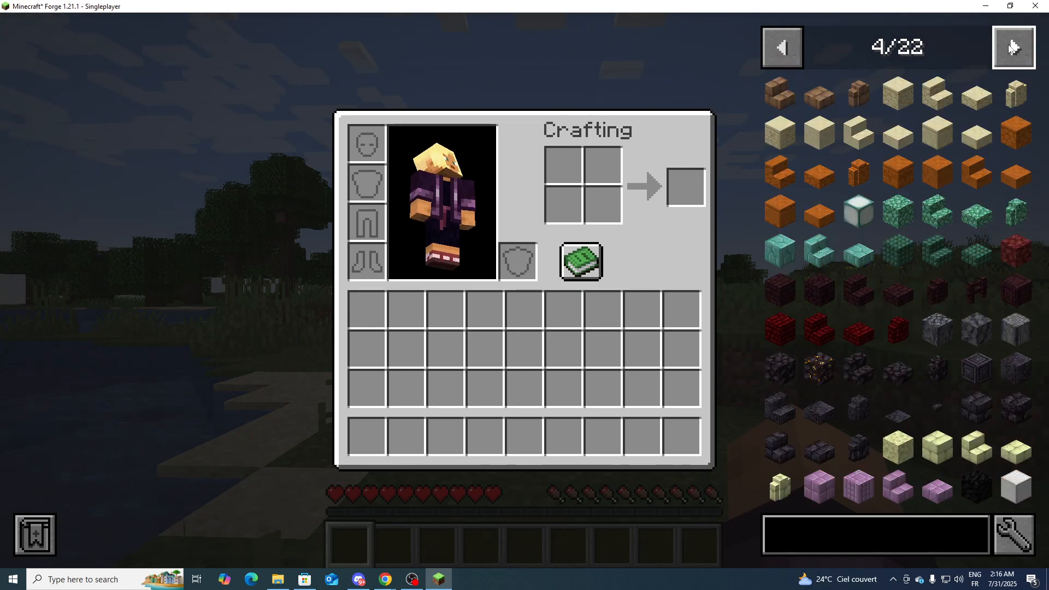
pyautogui.click(937, 93)
pyautogui.click(898, 94)
pyautogui.click(780, 172)
pyautogui.click(859, 290)
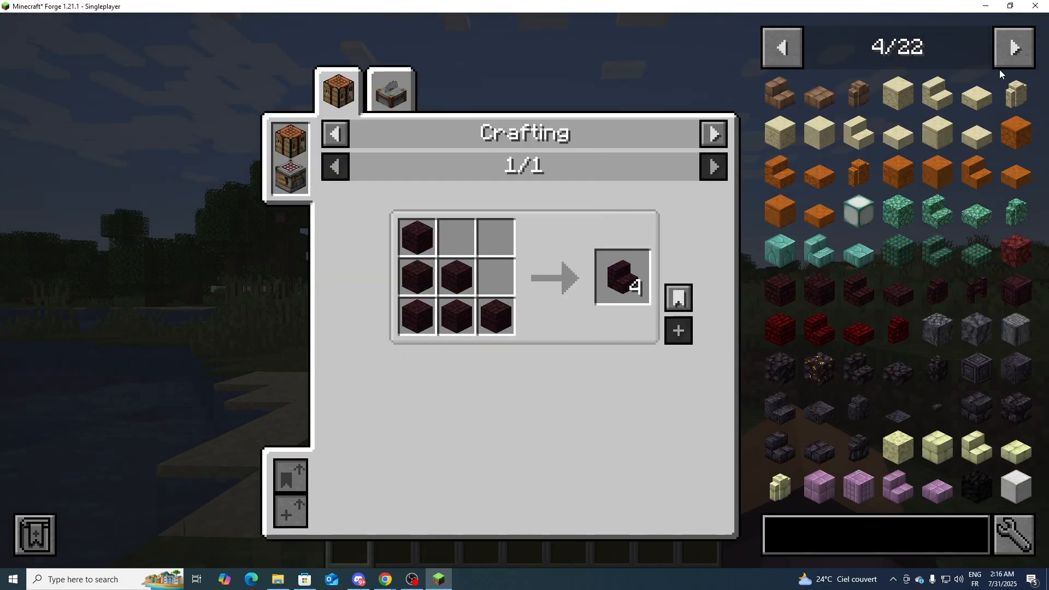
# Step: Advance the JEI item list to page 13, look up the daylight detector's recipe and return to the inventory
pyautogui.doubleClick(1013, 48)
pyautogui.doubleClick(1013, 48)
pyautogui.doubleClick(1014, 48)
pyautogui.click(1013, 48)
pyautogui.doubleClick(1014, 49)
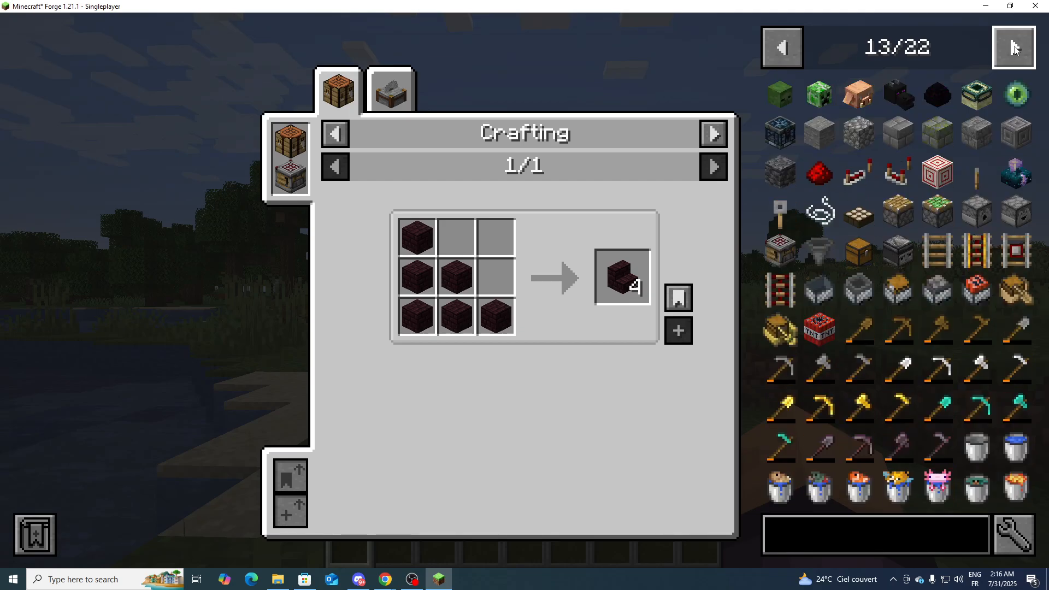
pyautogui.click(852, 212)
pyautogui.press('Escape')
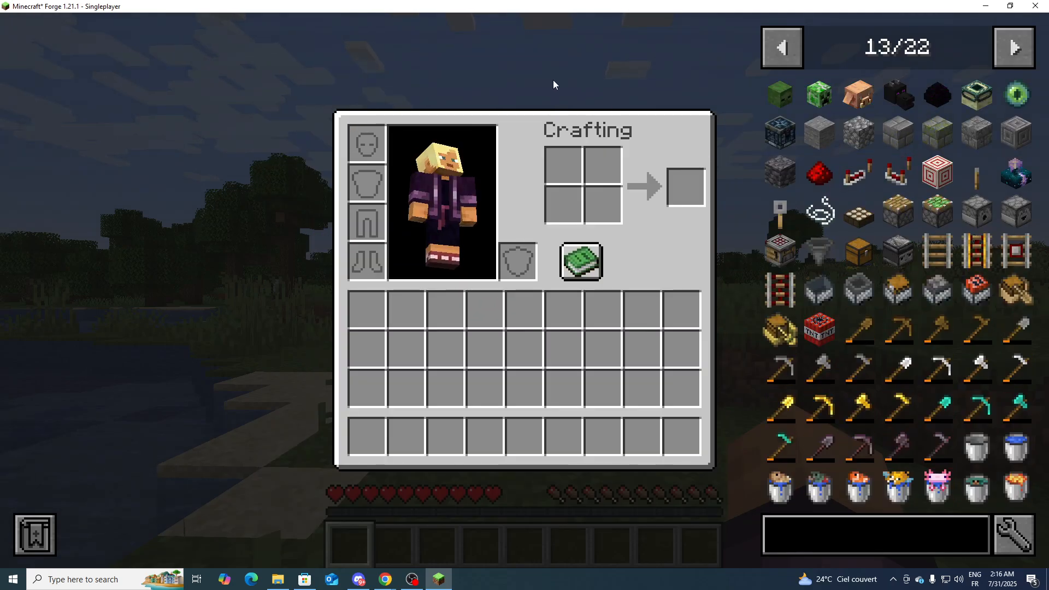
# Step: Close the inventory and switch the camera to the front-facing third-person view
pyautogui.press('Escape')
pyautogui.press('F5')
pyautogui.press('F5')
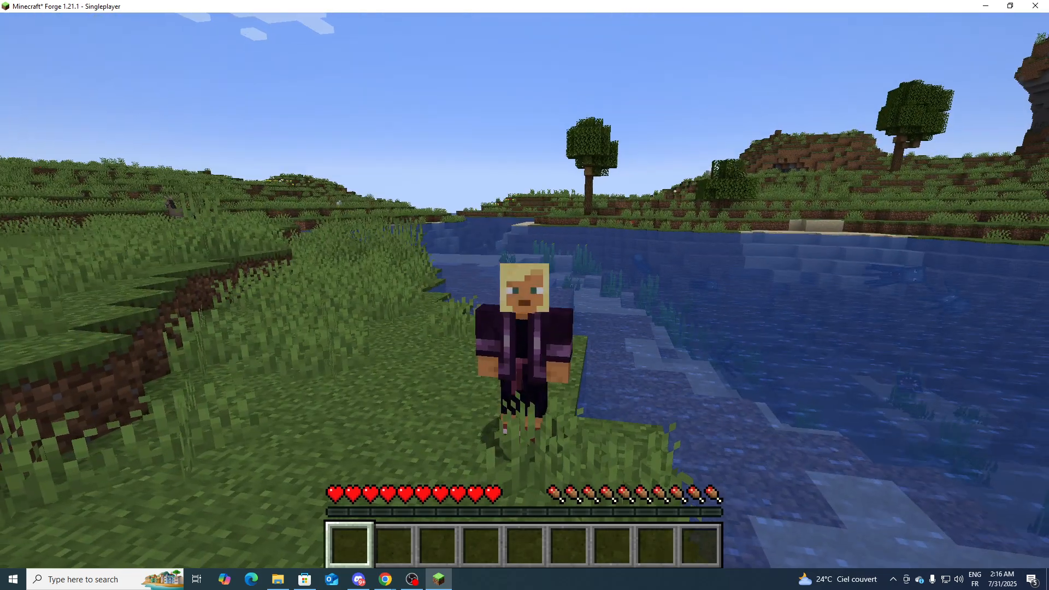